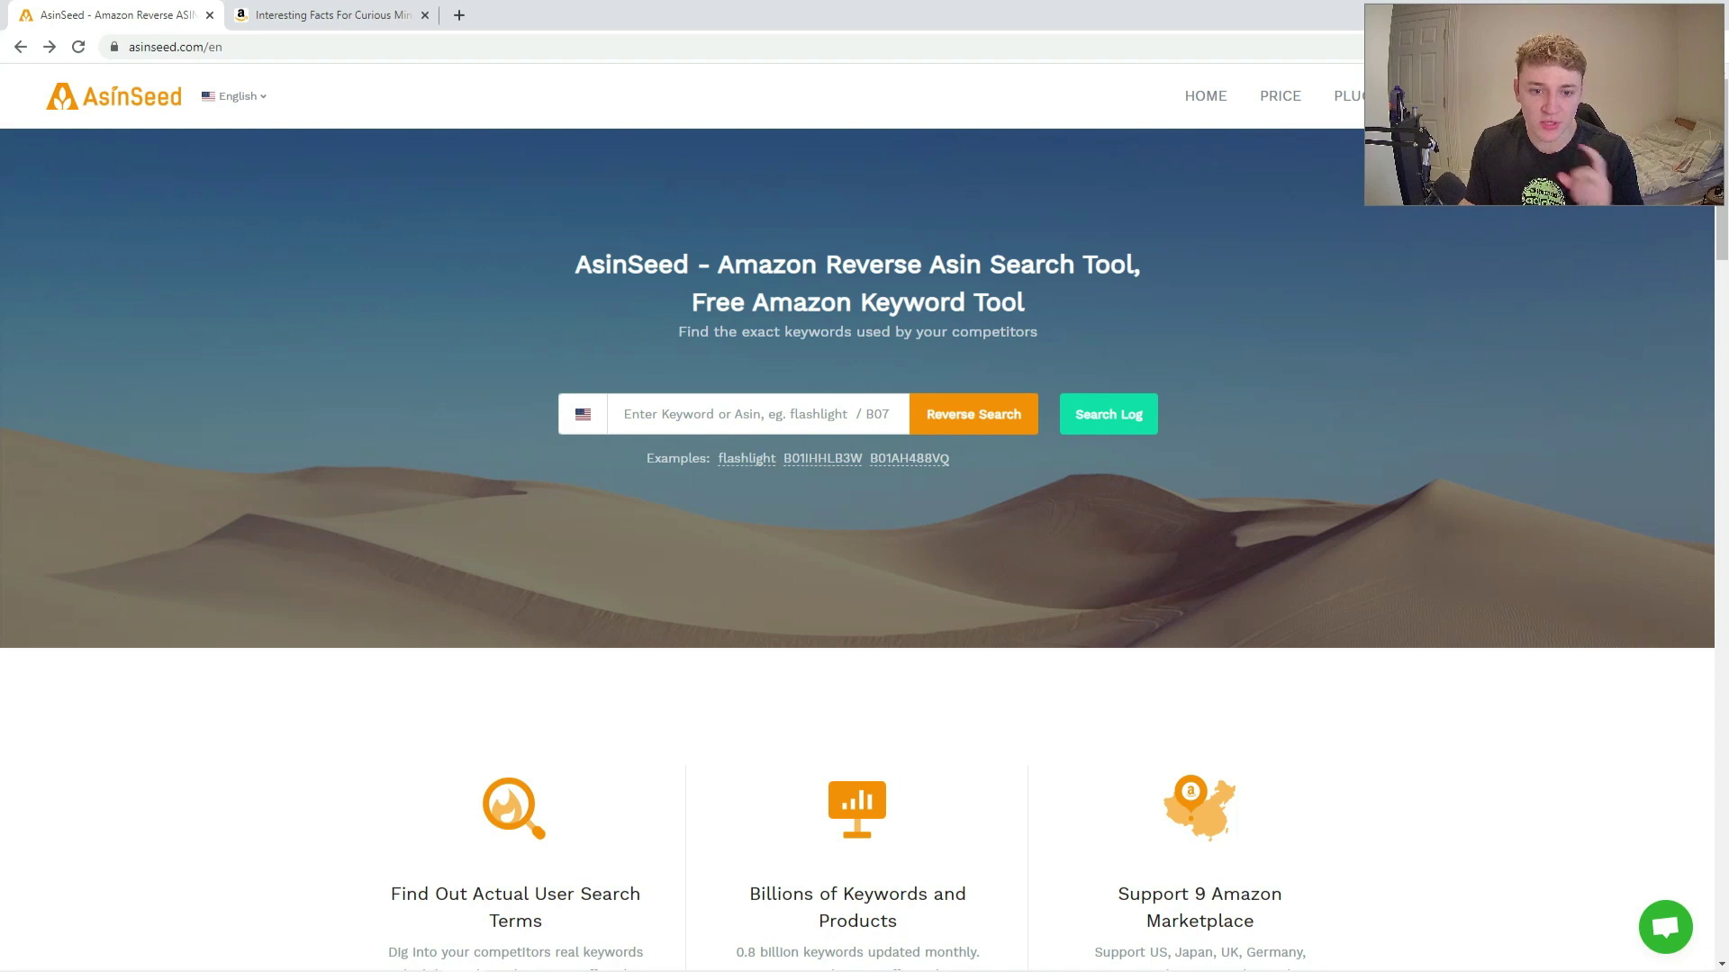
Step: Select the book's ASIN B0B6XFT4RH in the Amazon listing's Product details to copy it
left_click(336, 27)
scroll(455, 279, "up", 10)
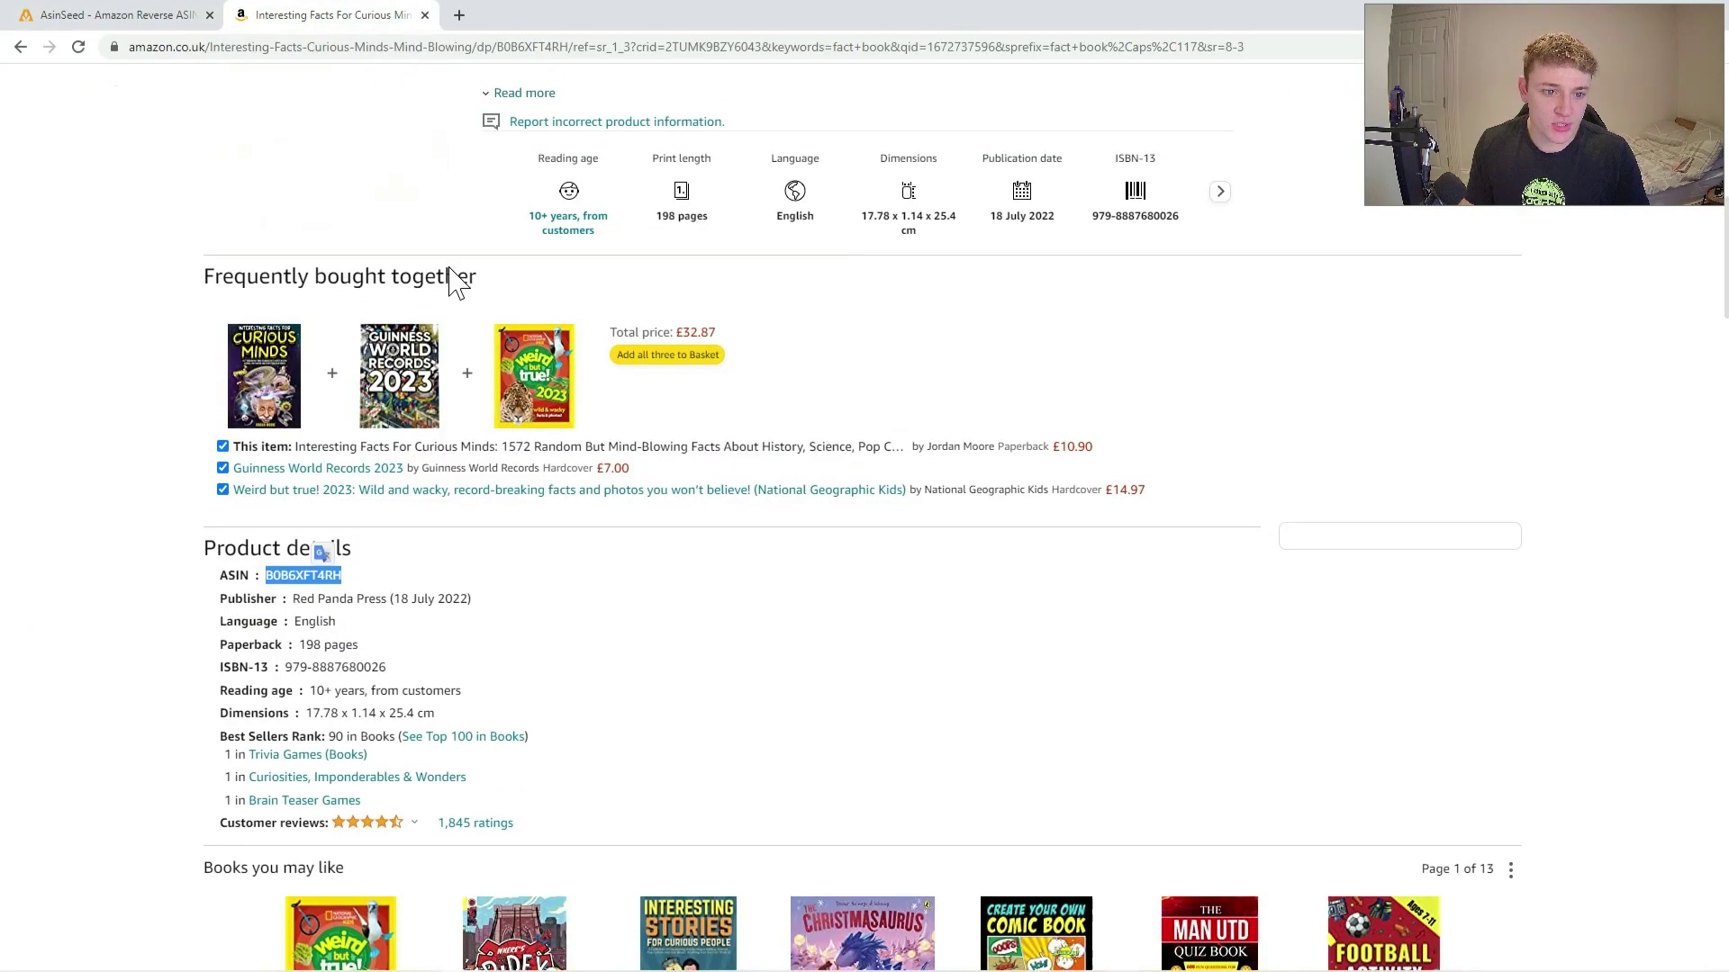
scroll(419, 351, "down", 8)
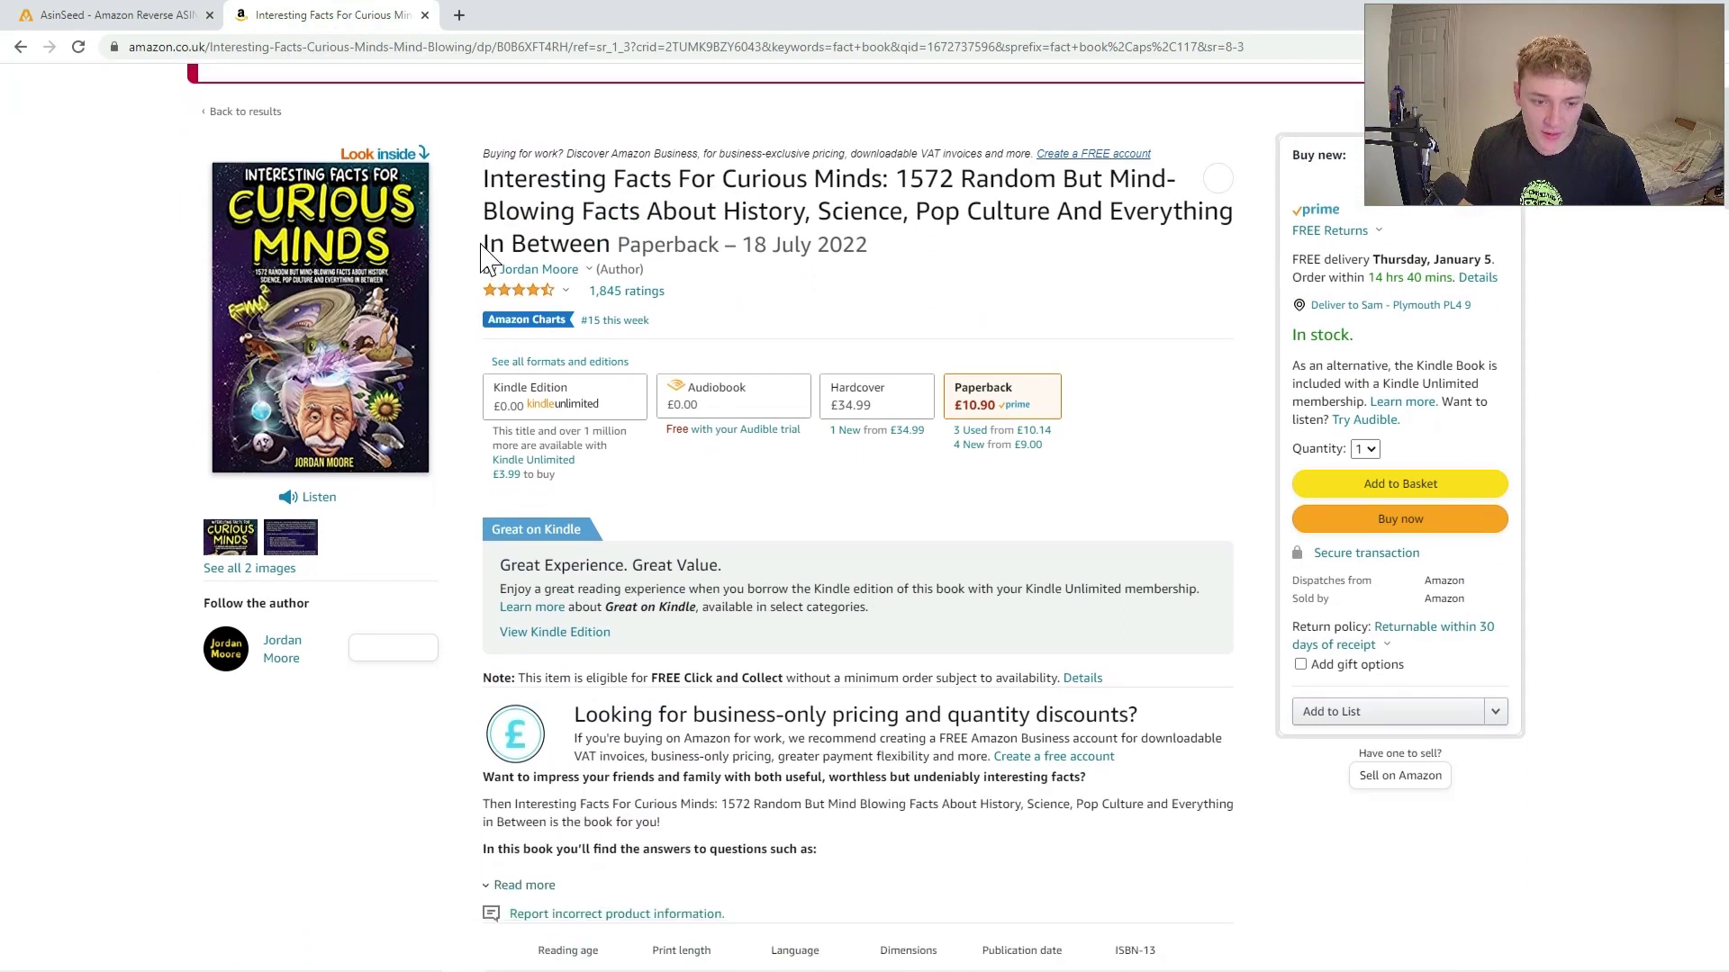
scroll(419, 351, "down", 2)
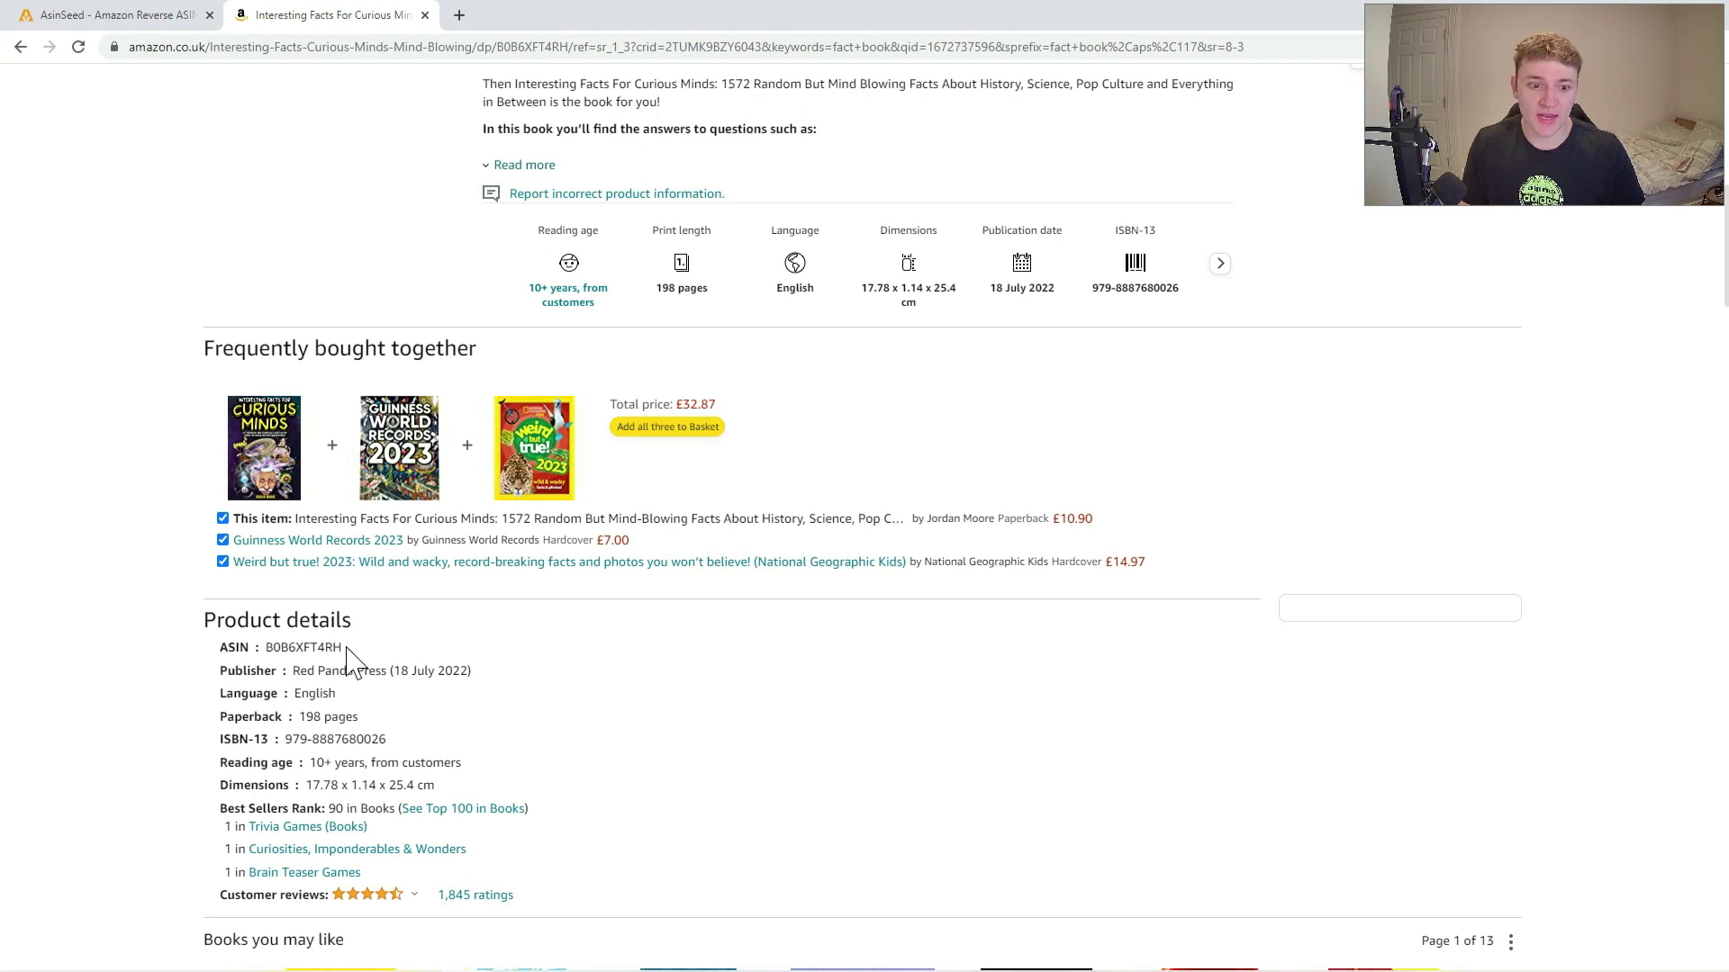
double_click(302, 648)
key("ctrl+c")
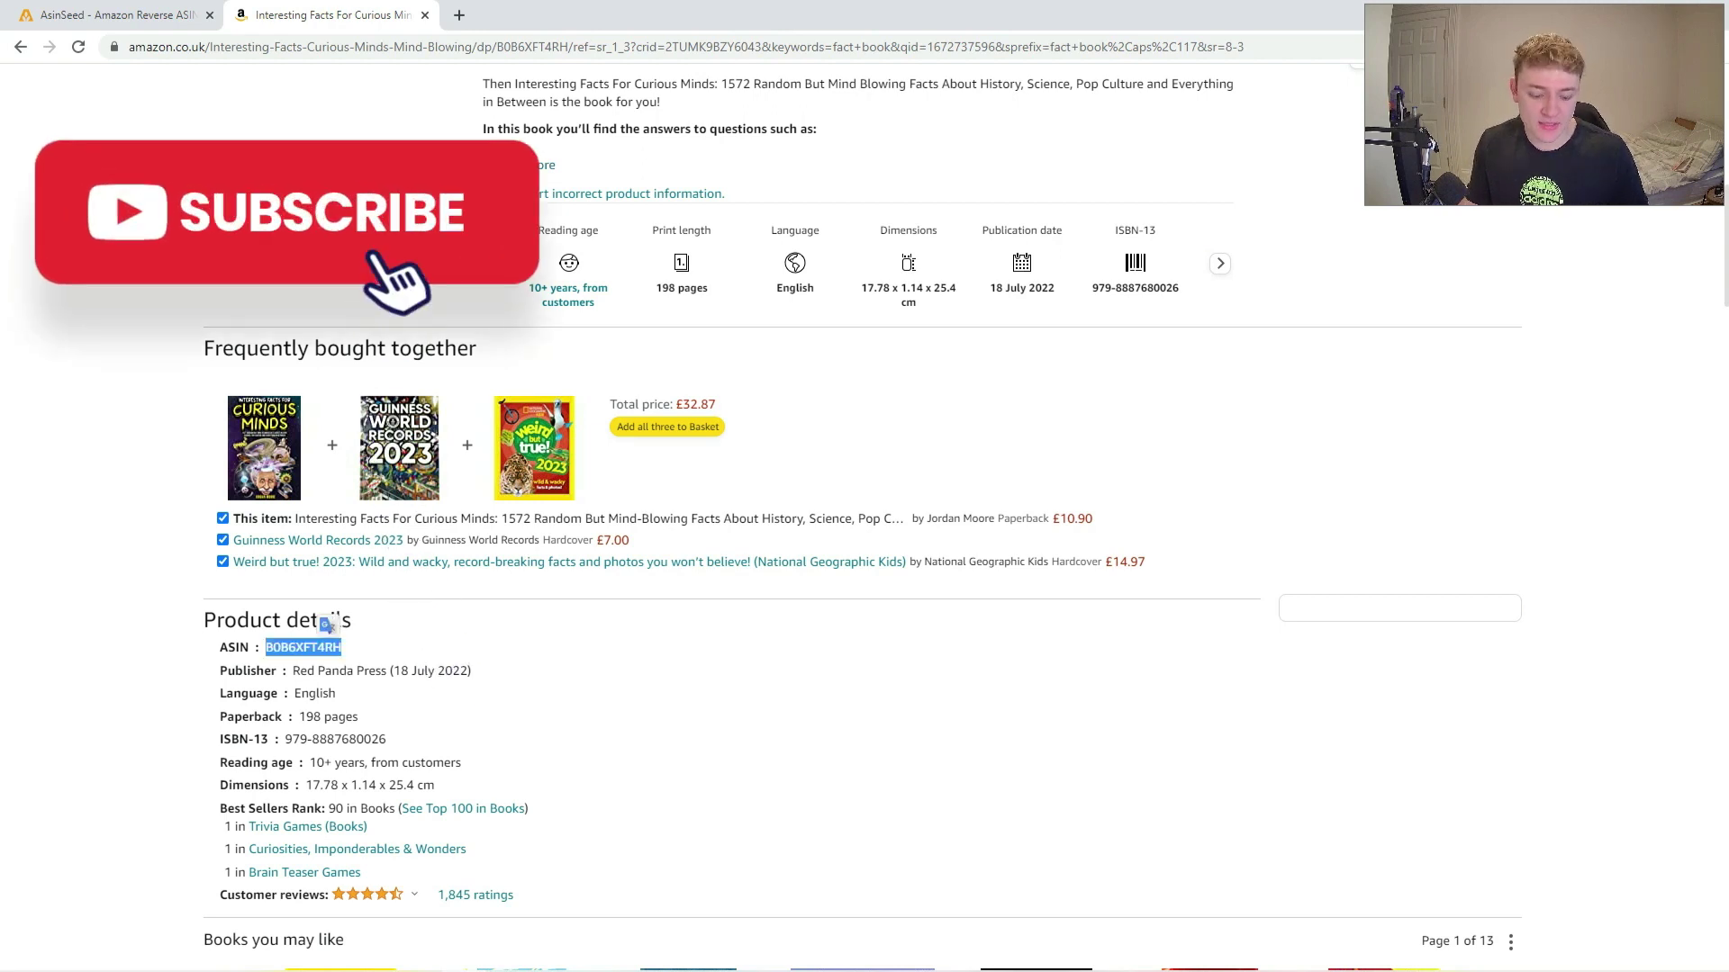
Step: Paste ASIN B0B6XFT4RH into AsinSeed's search box and choose the United Kingdom marketplace
left_click(117, 16)
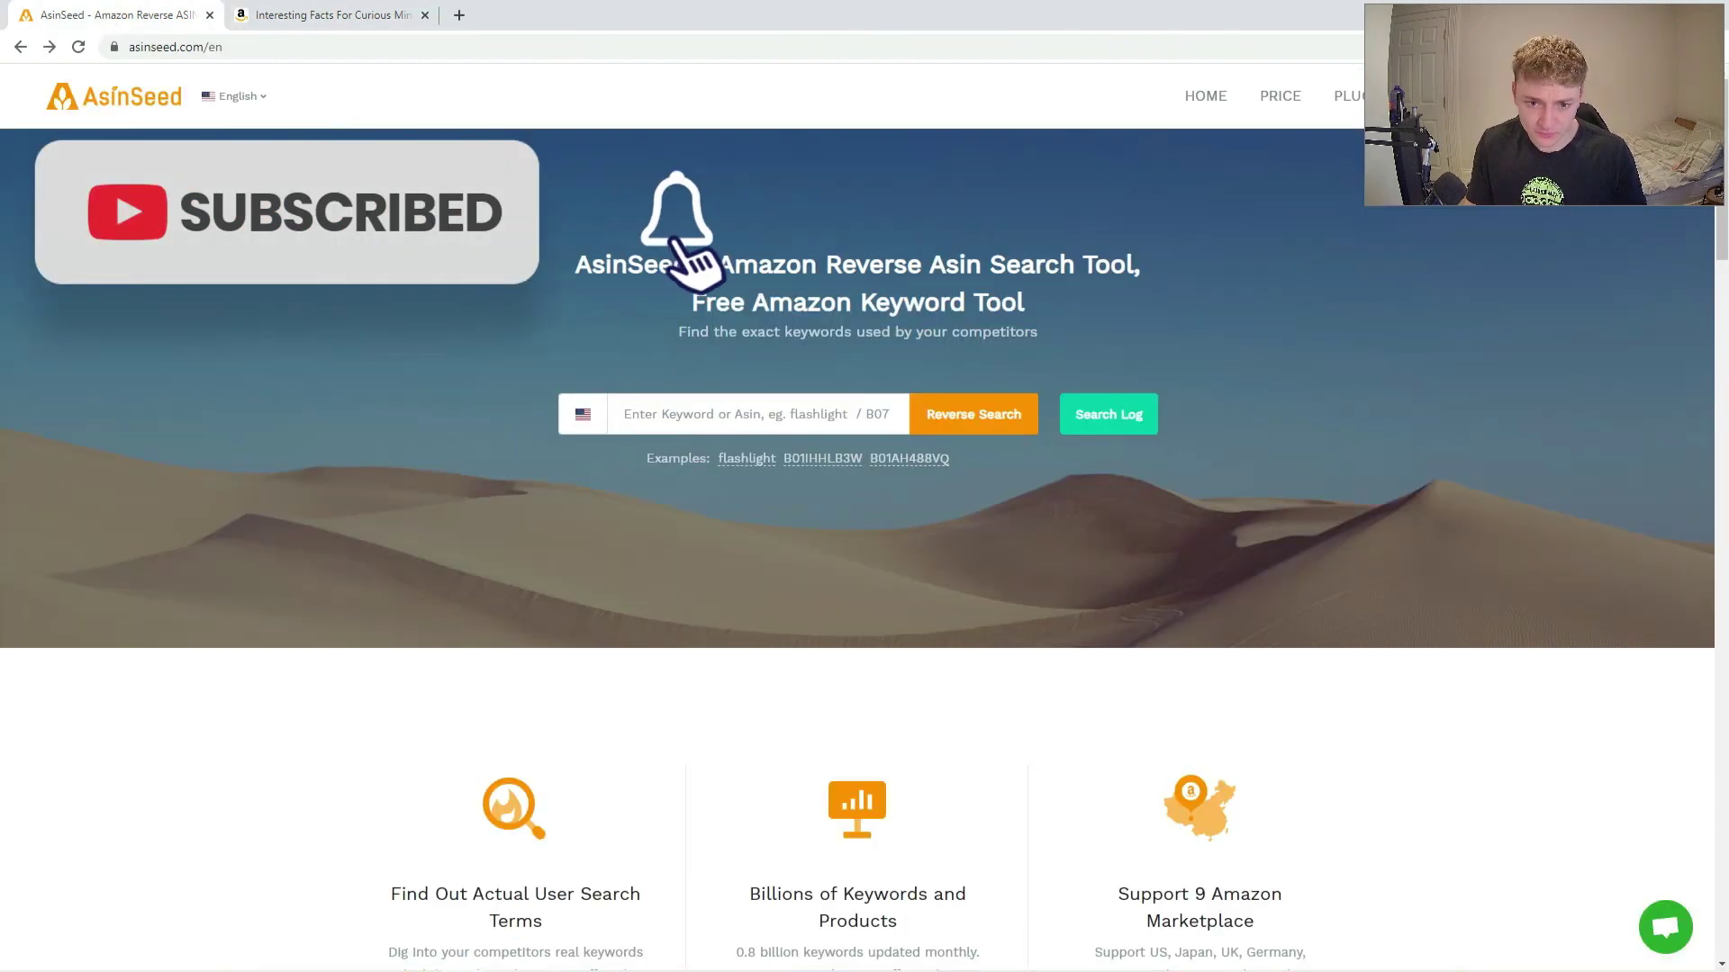
key("ctrl+v")
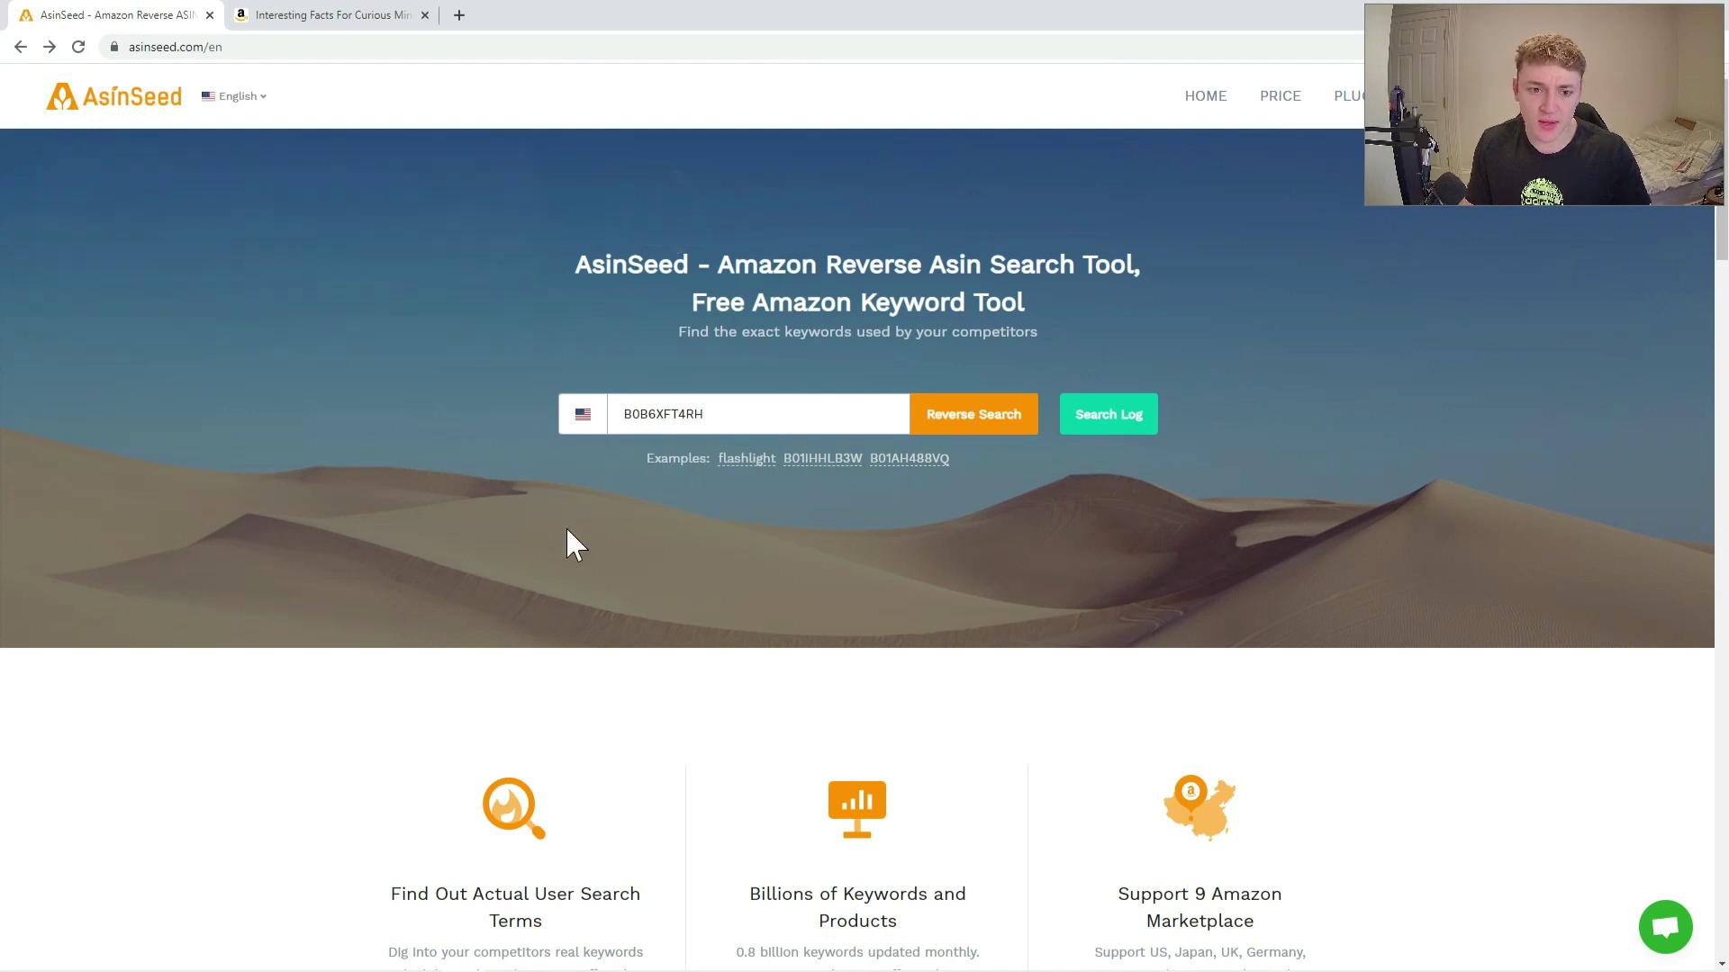
left_click(578, 430)
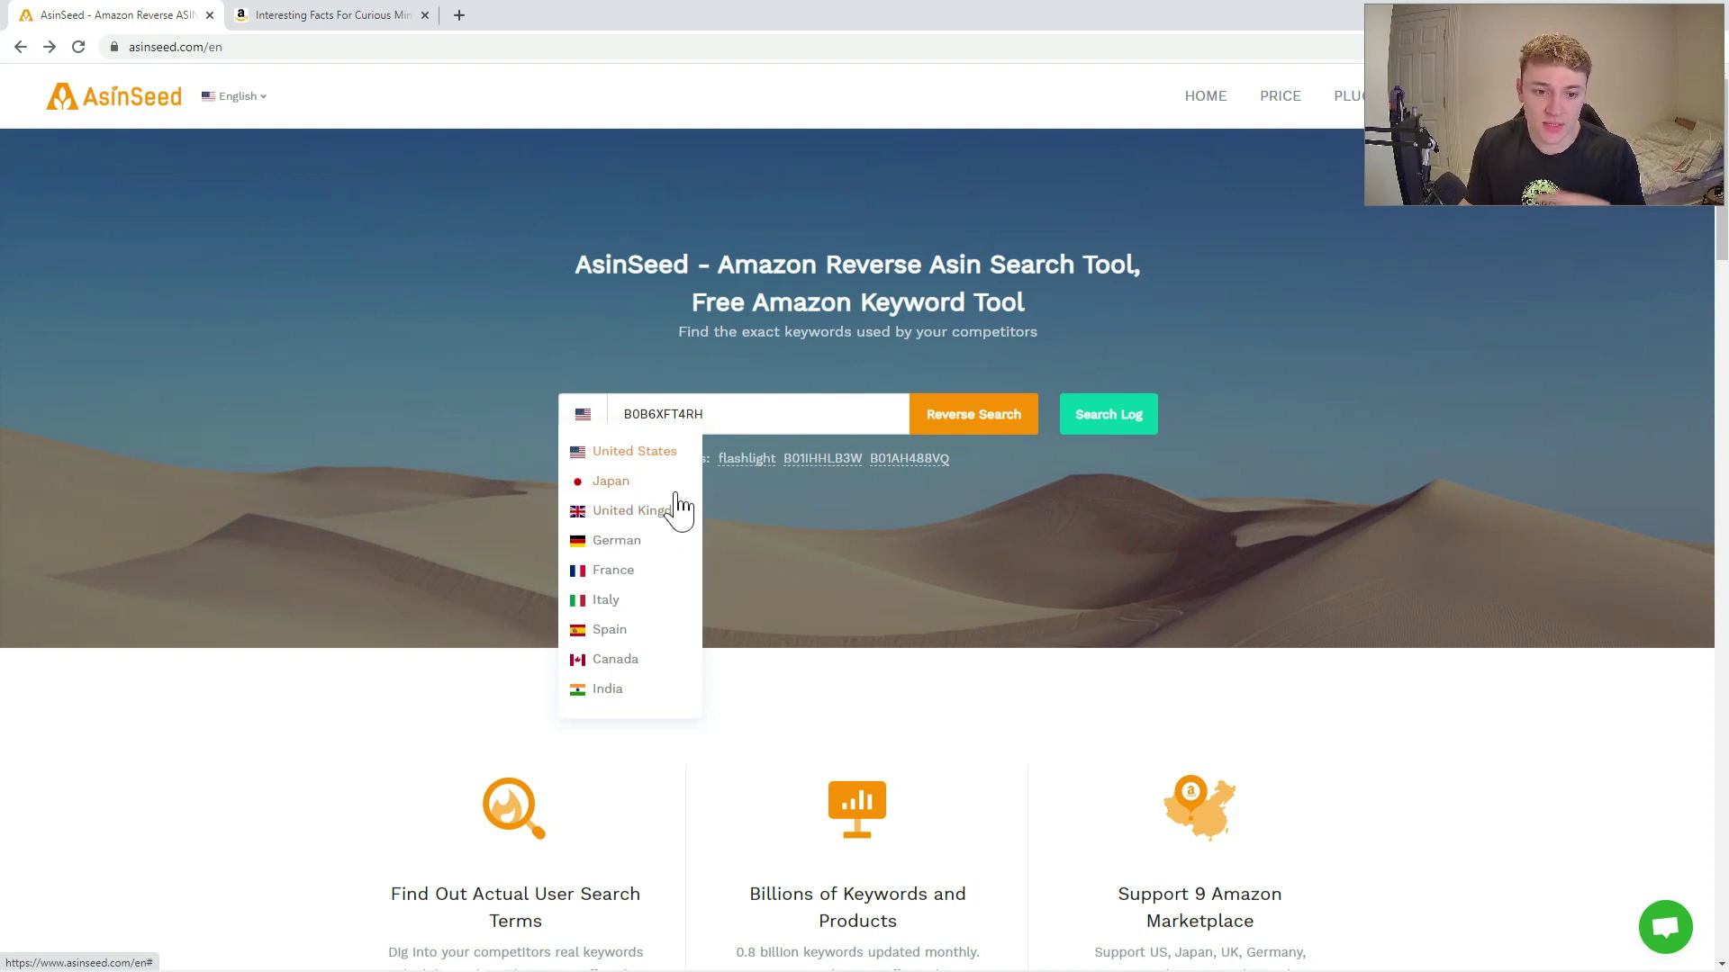
left_click(641, 511)
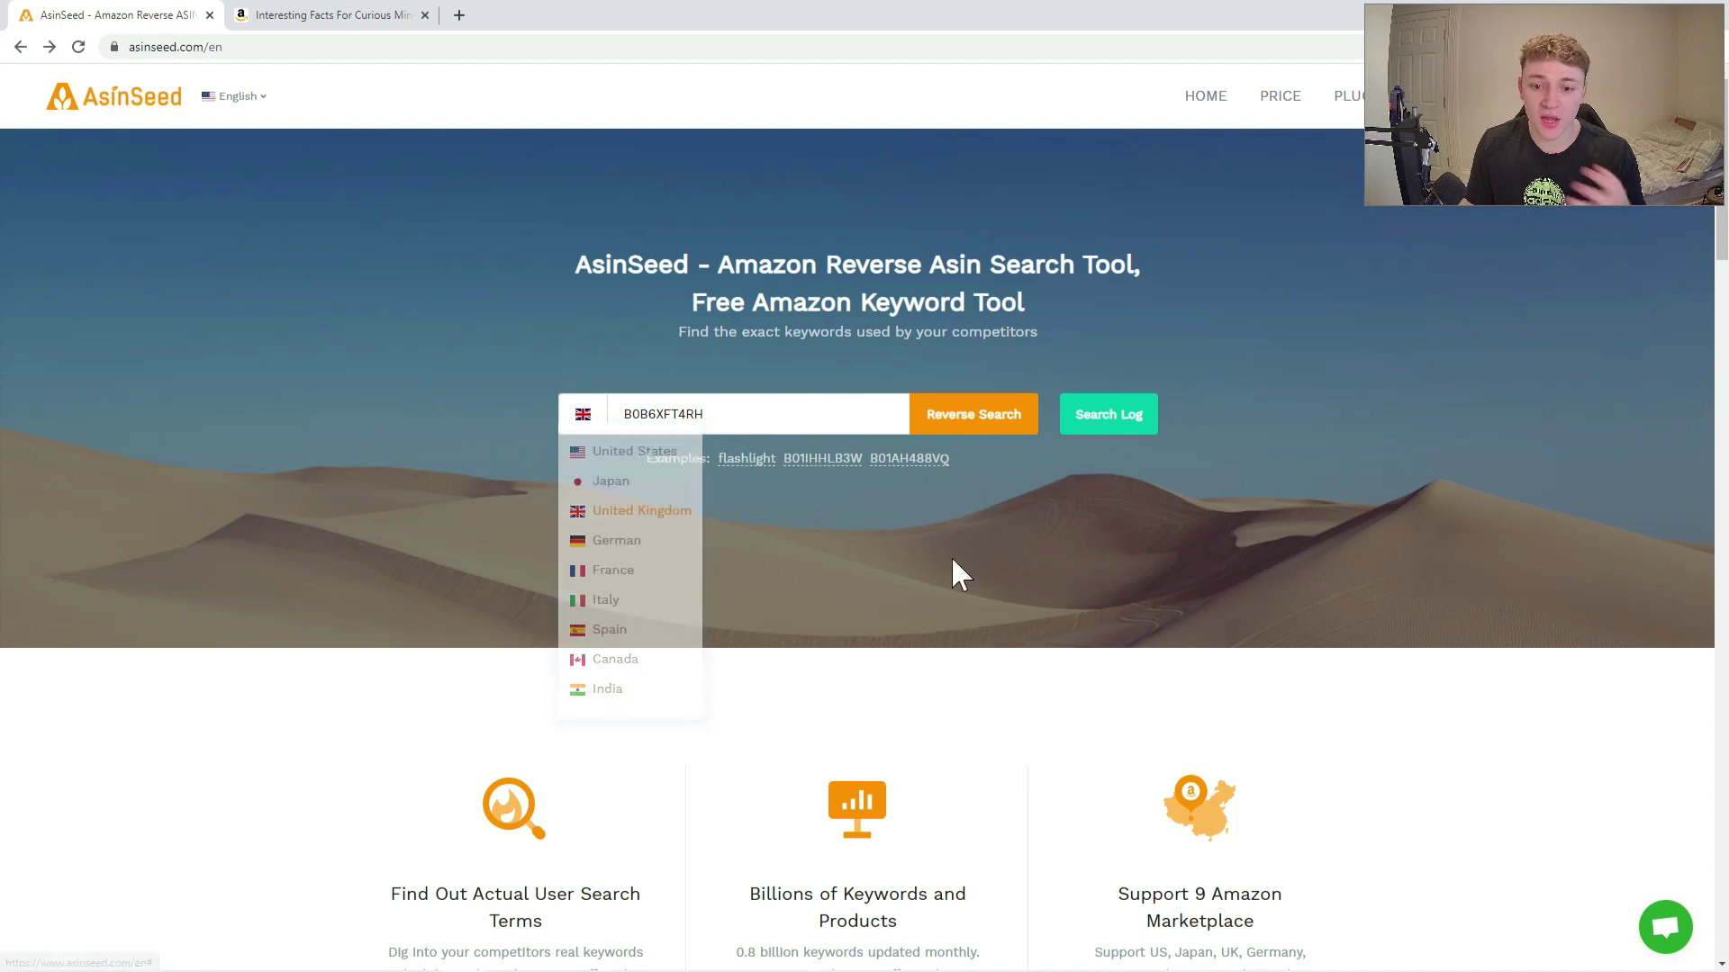
Step: Run the UK reverse ASIN search for B0B6XFT4RH and scroll through the results
left_click(968, 439)
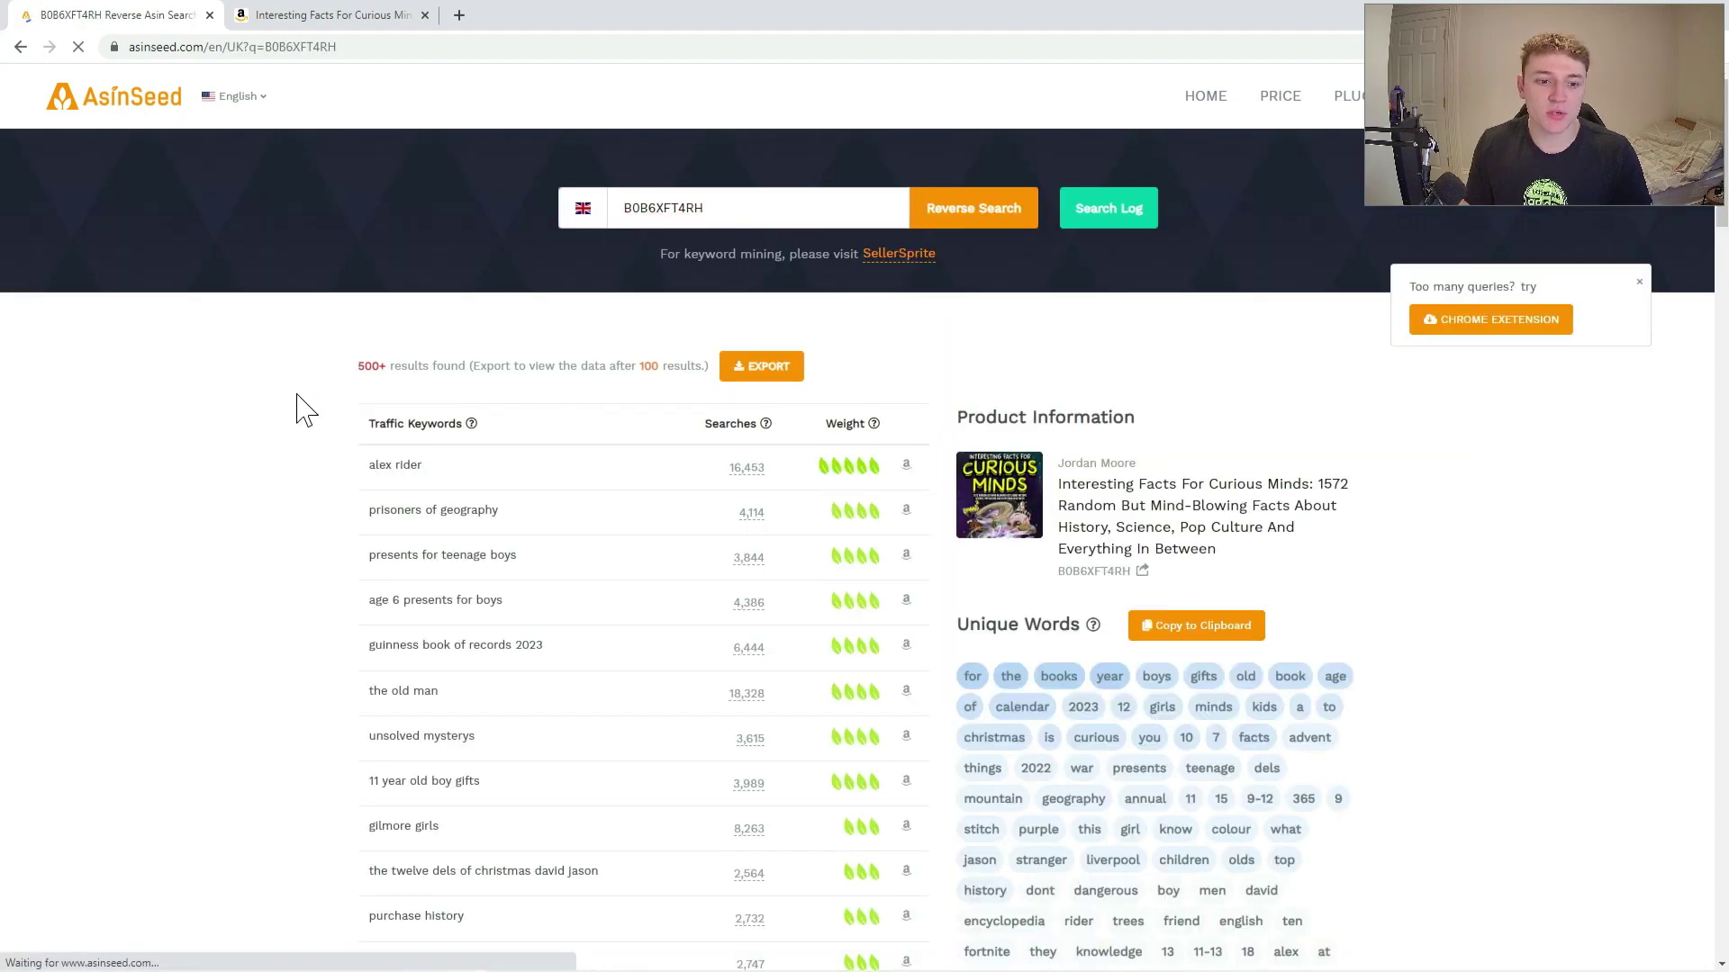
scroll(320, 419, "down", 5)
scroll(319, 419, "down", 8)
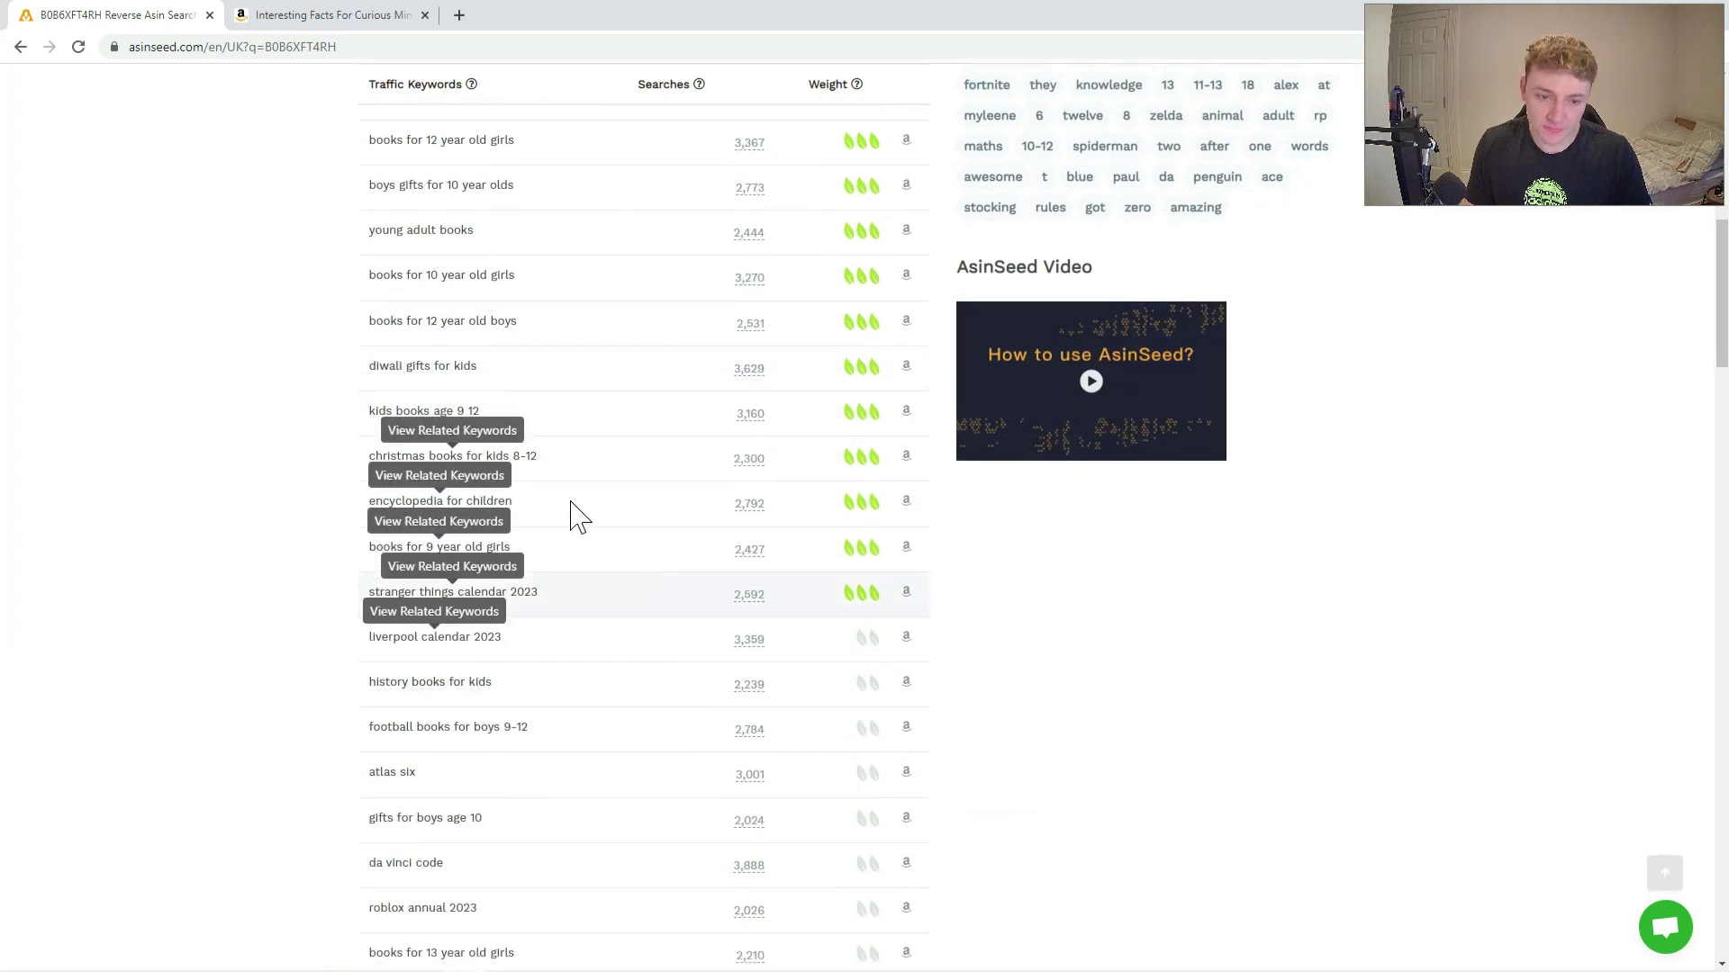
scroll(221, 594, "down", 5)
scroll(218, 591, "up", 18)
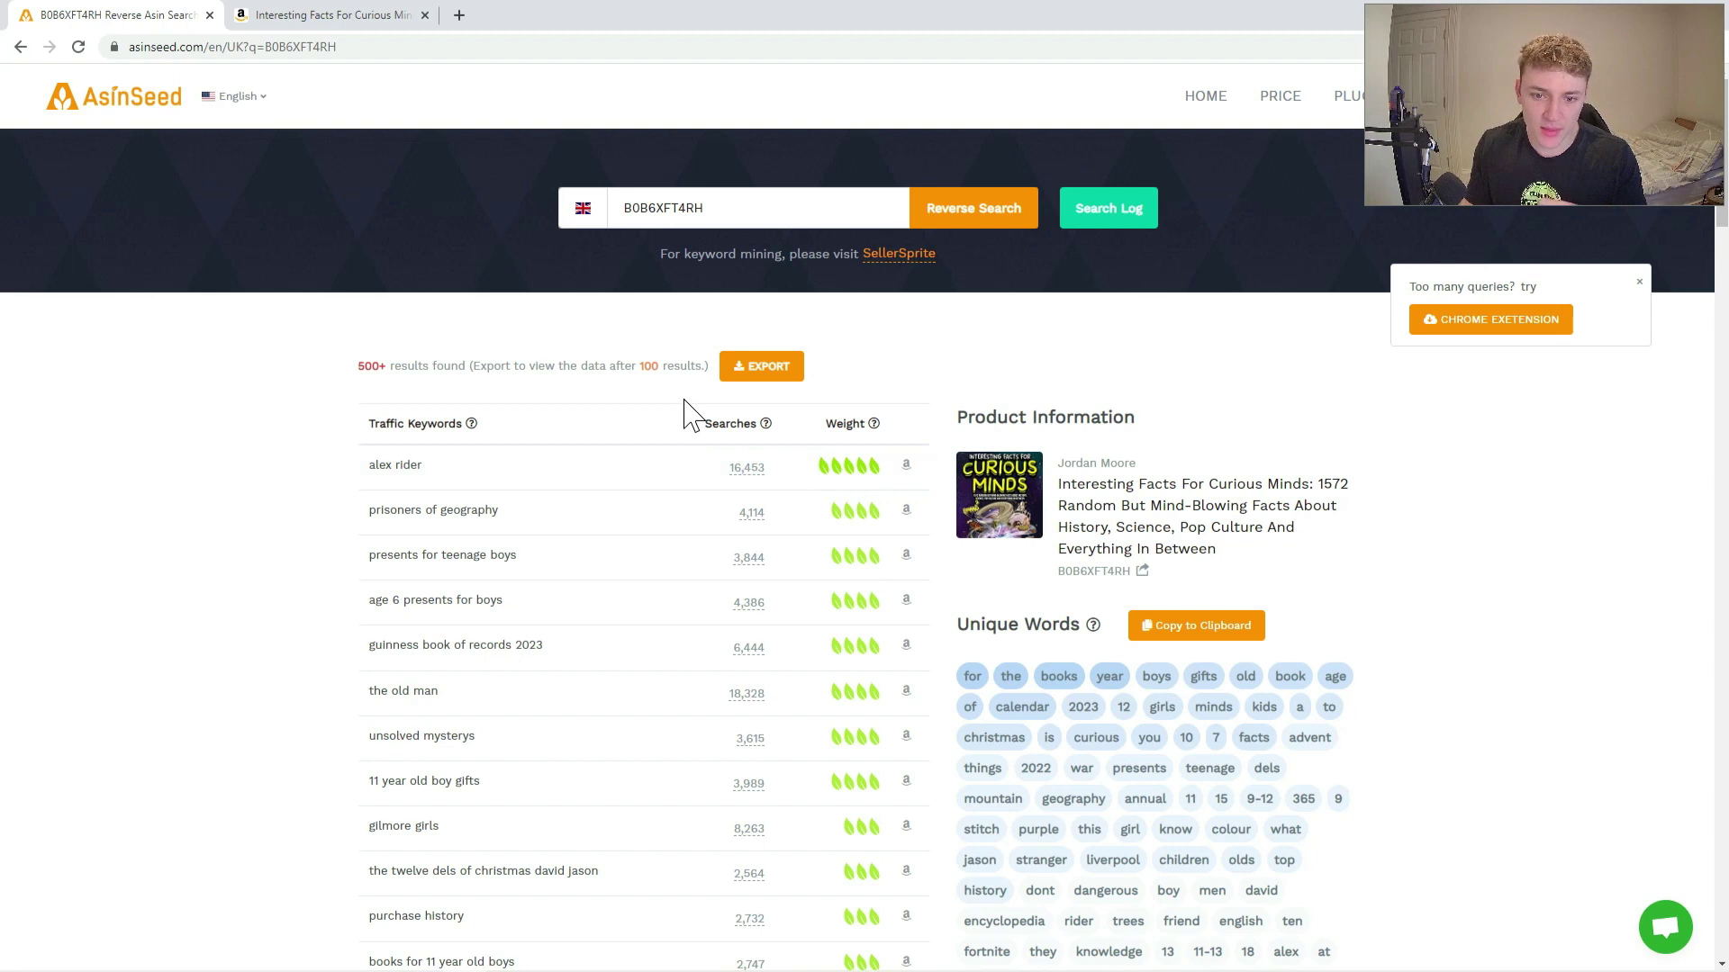
mouse_move(873, 425)
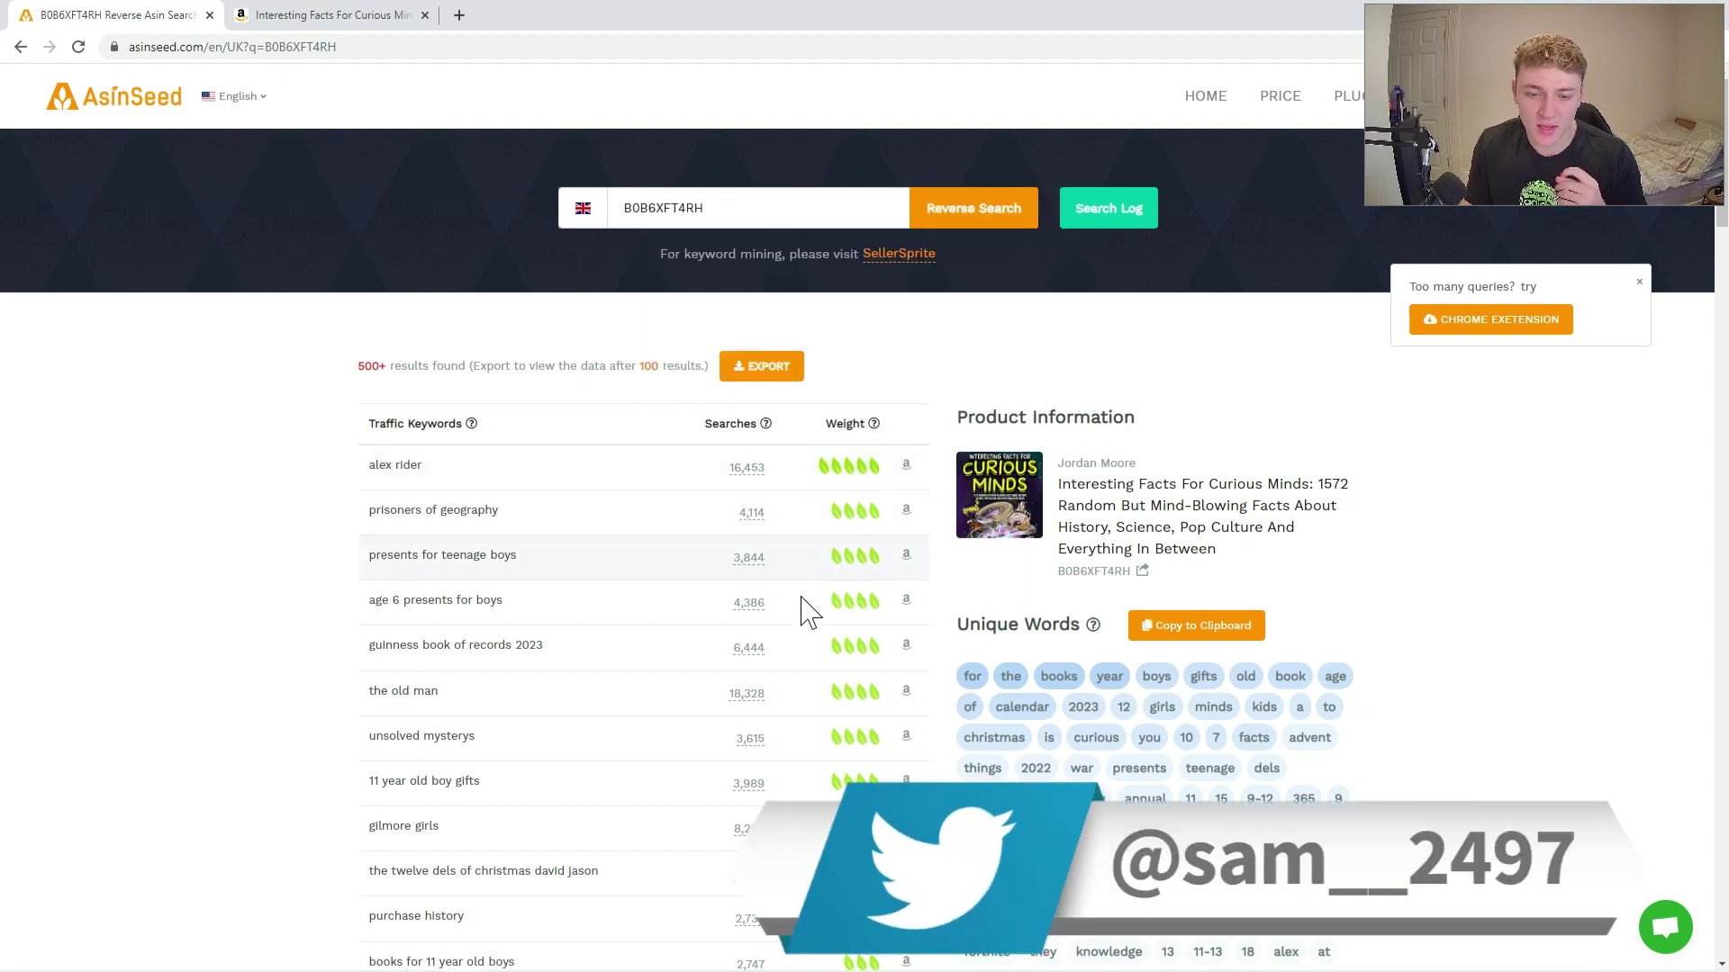
Step: Highlight alex rider's 16,453 searches, the keyword itself, and the Searches and Weight headings
left_click_drag(716, 461, 770, 477)
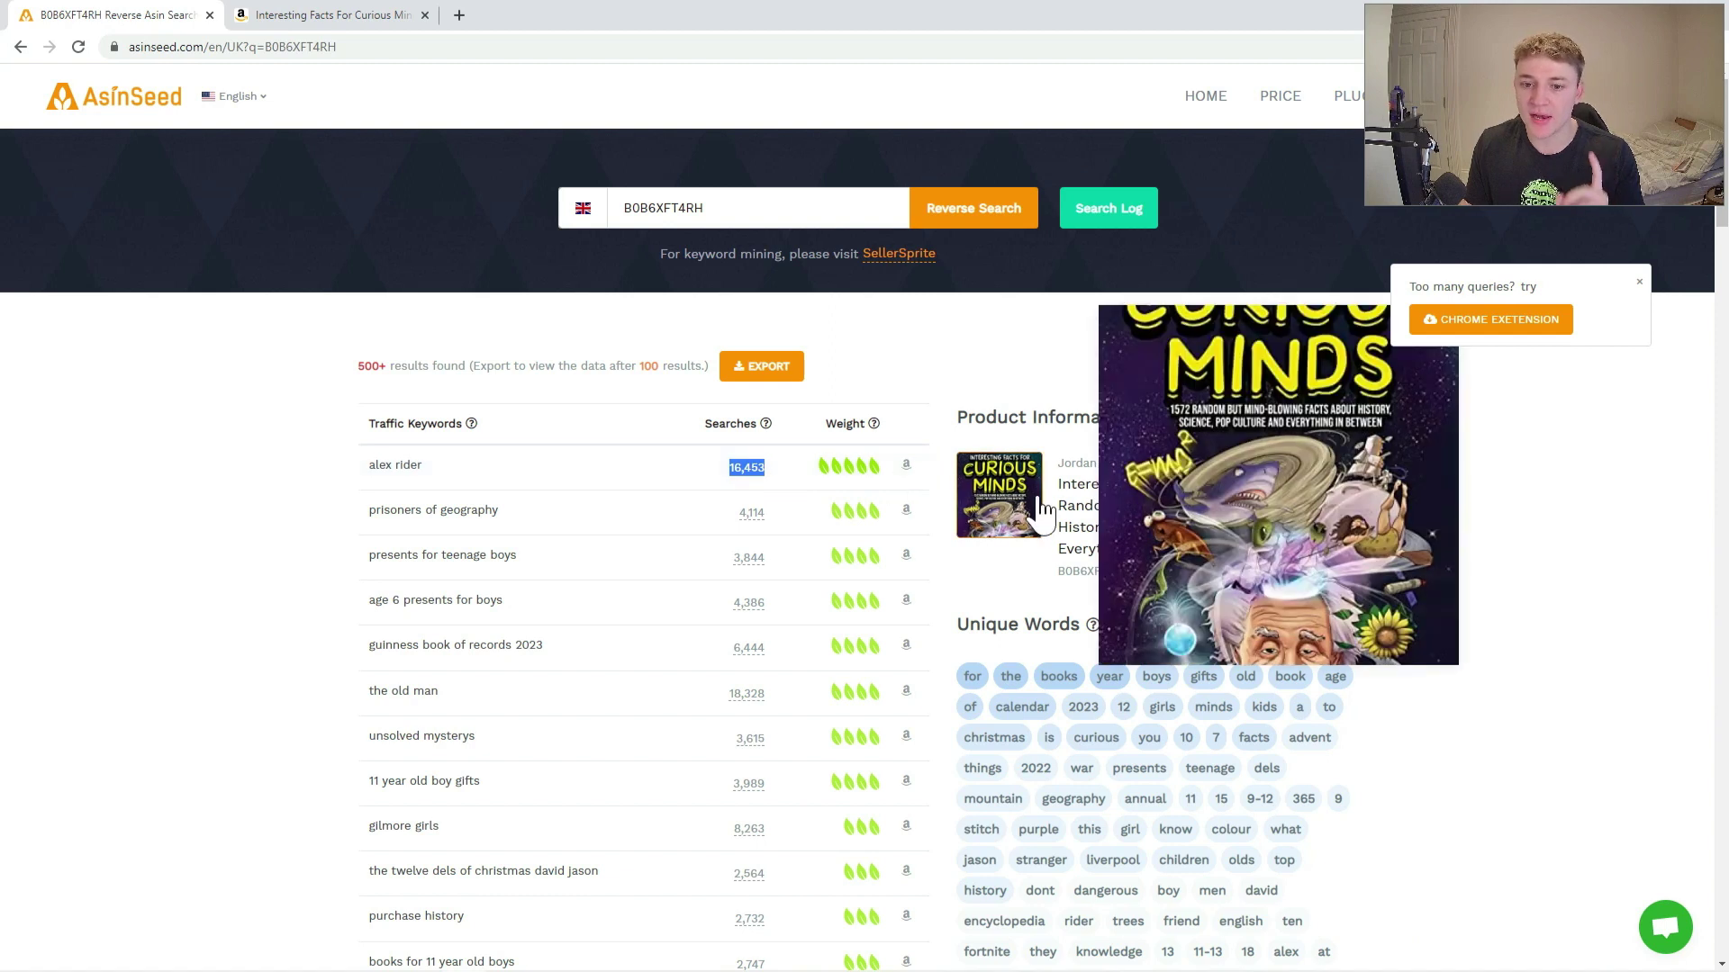
left_click(277, 461)
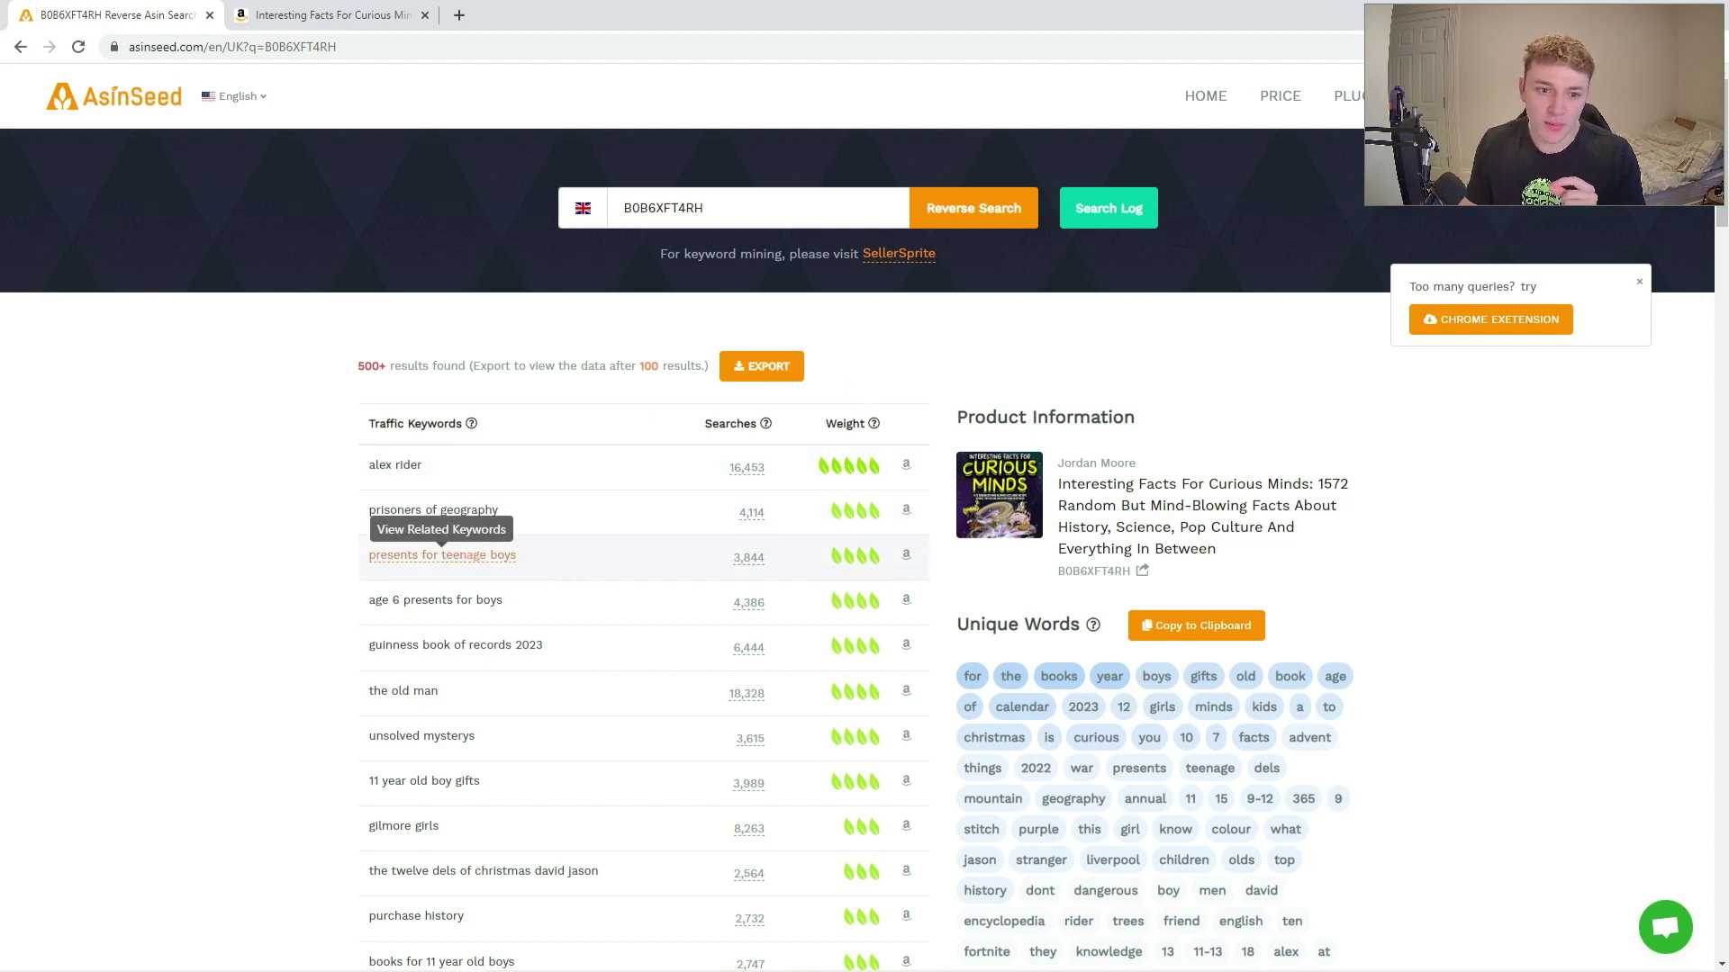
left_click_drag(474, 469, 435, 483)
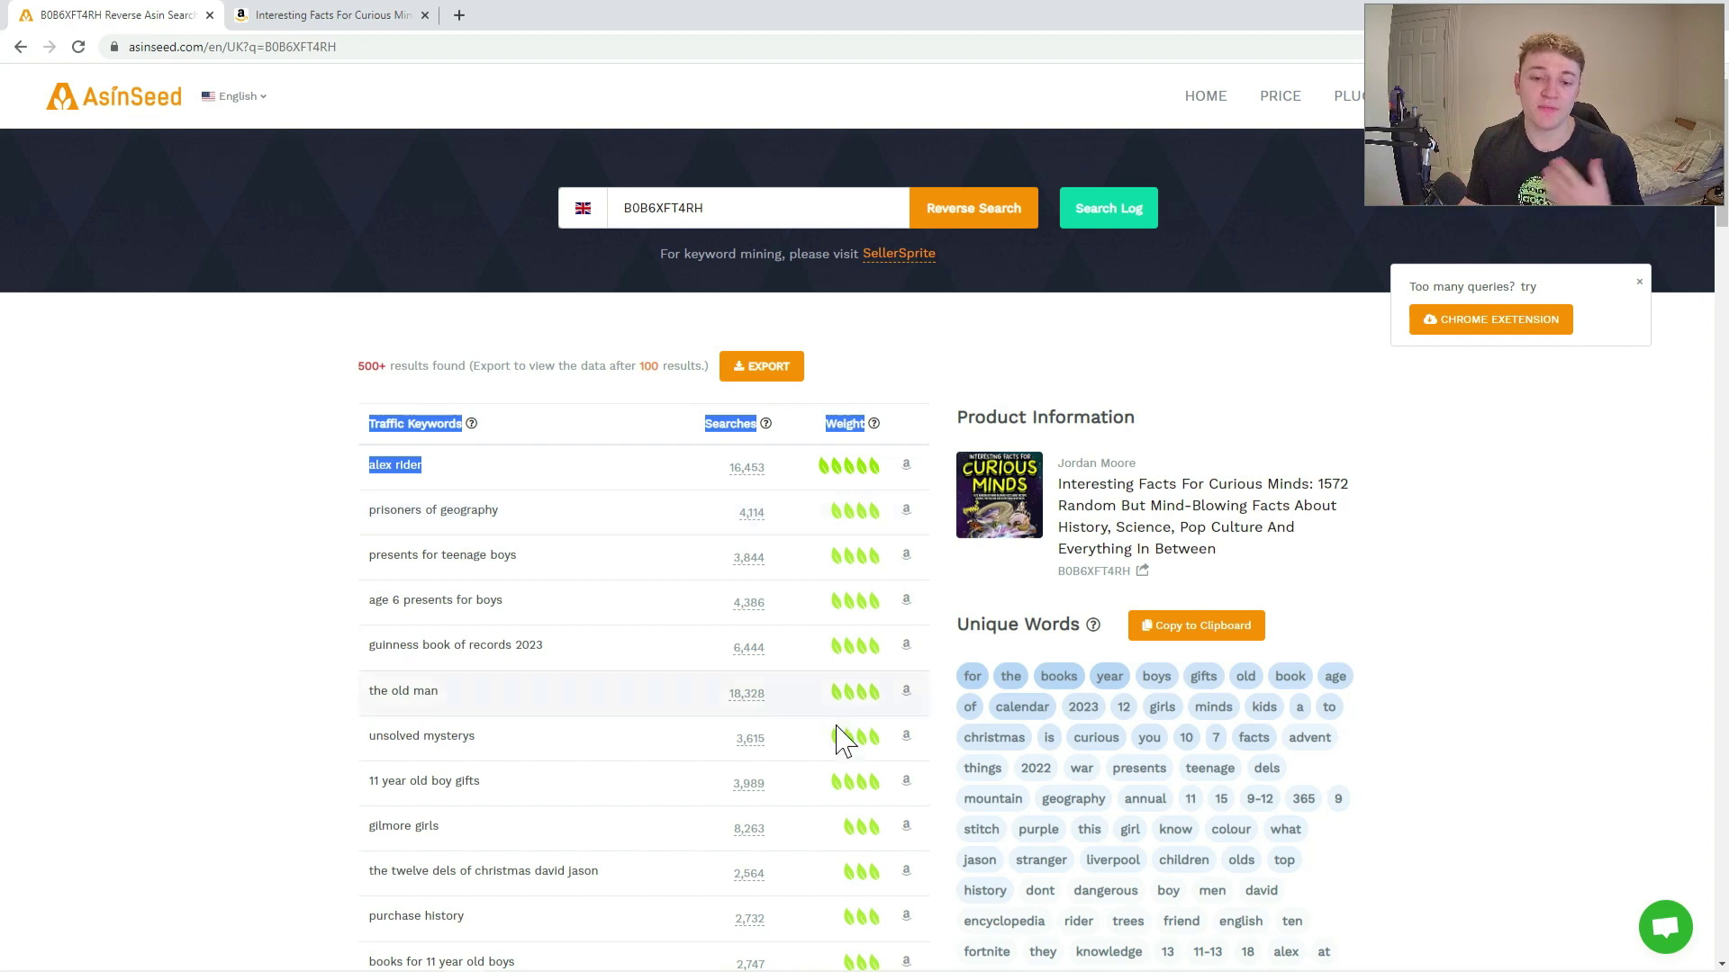
left_click(316, 595)
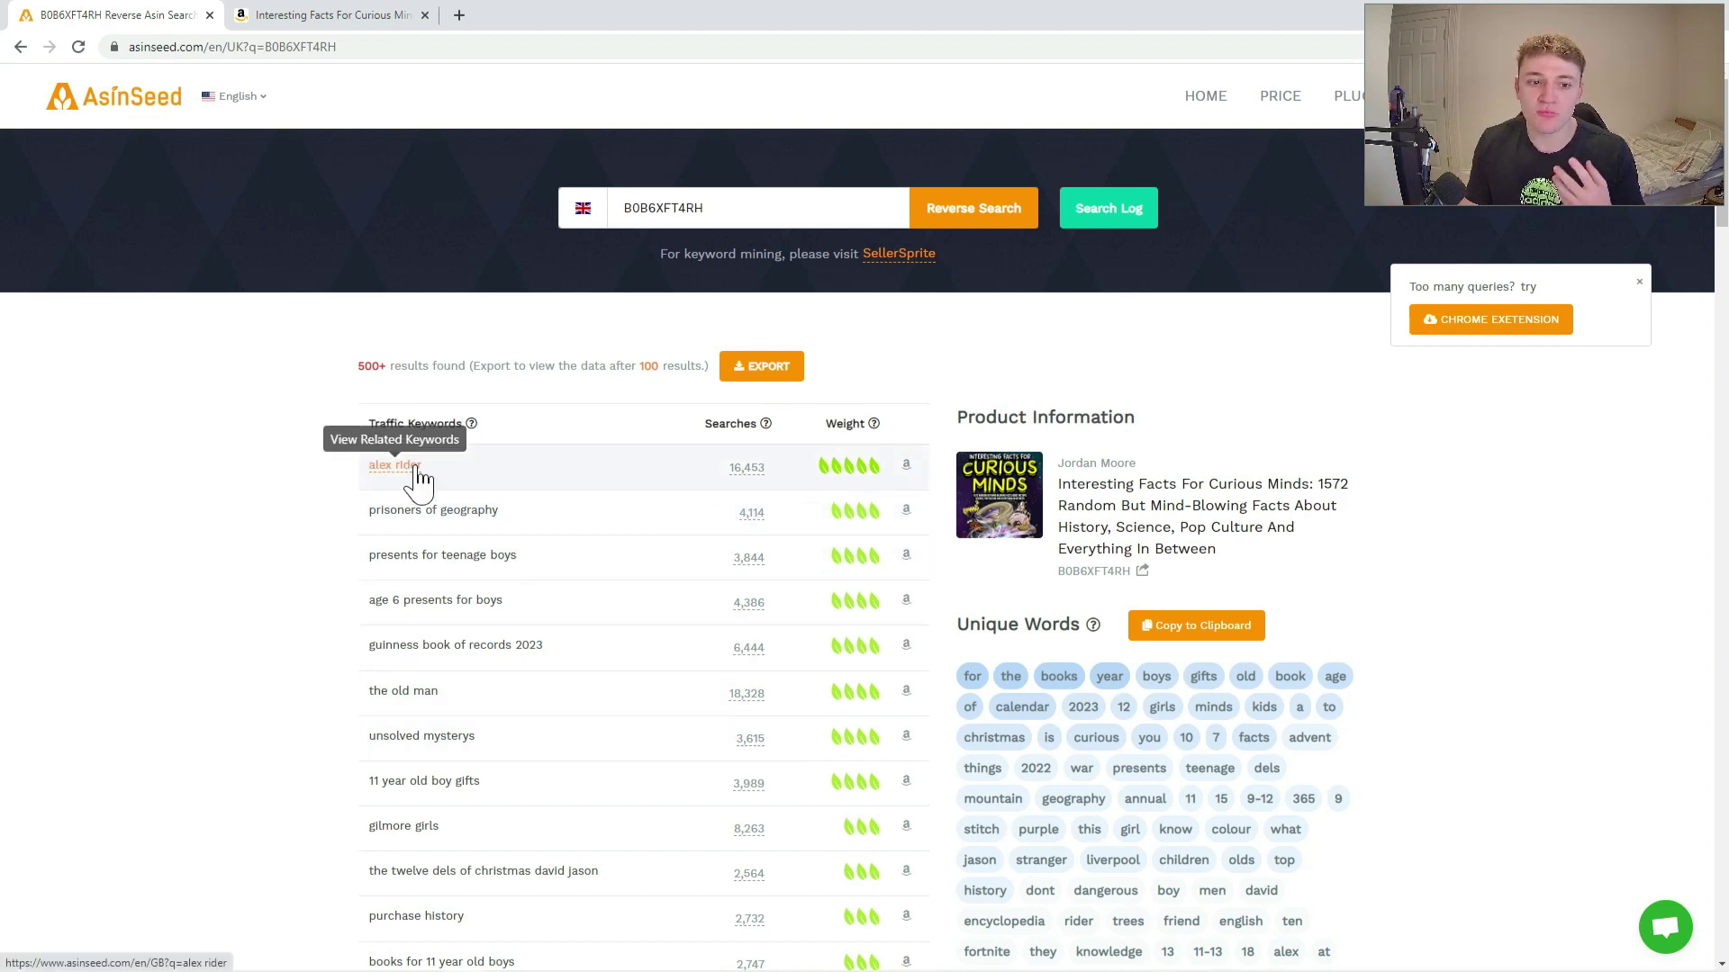
left_click_drag(423, 470, 368, 467)
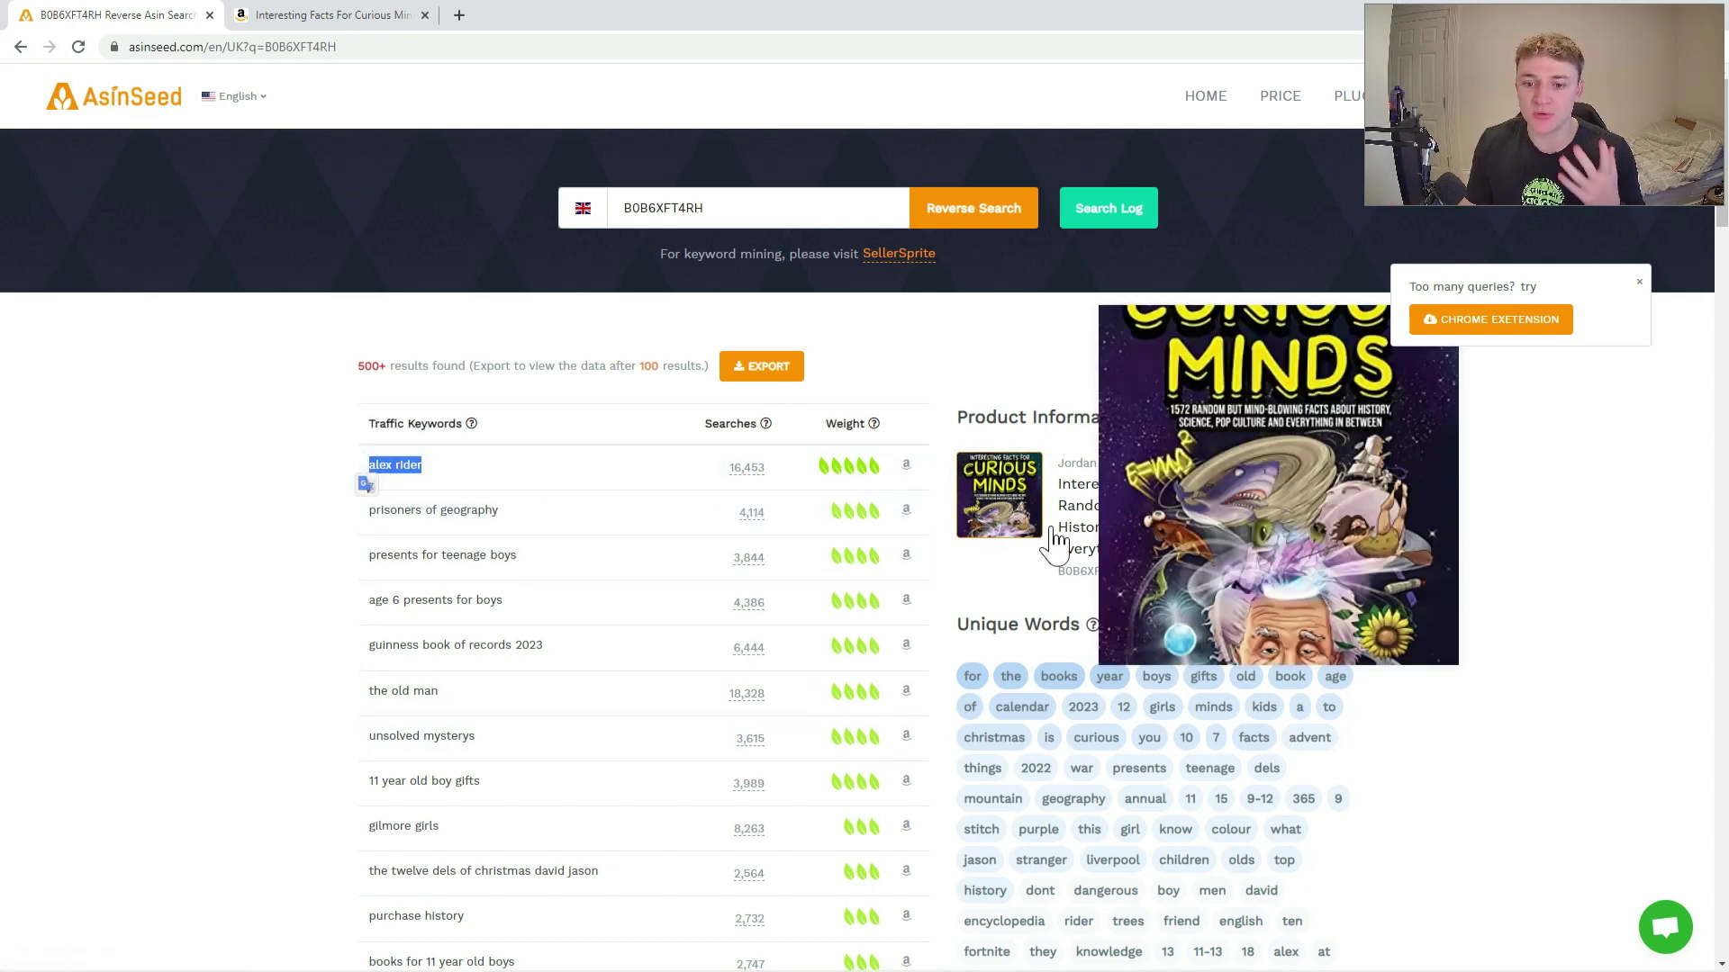
left_click(266, 583)
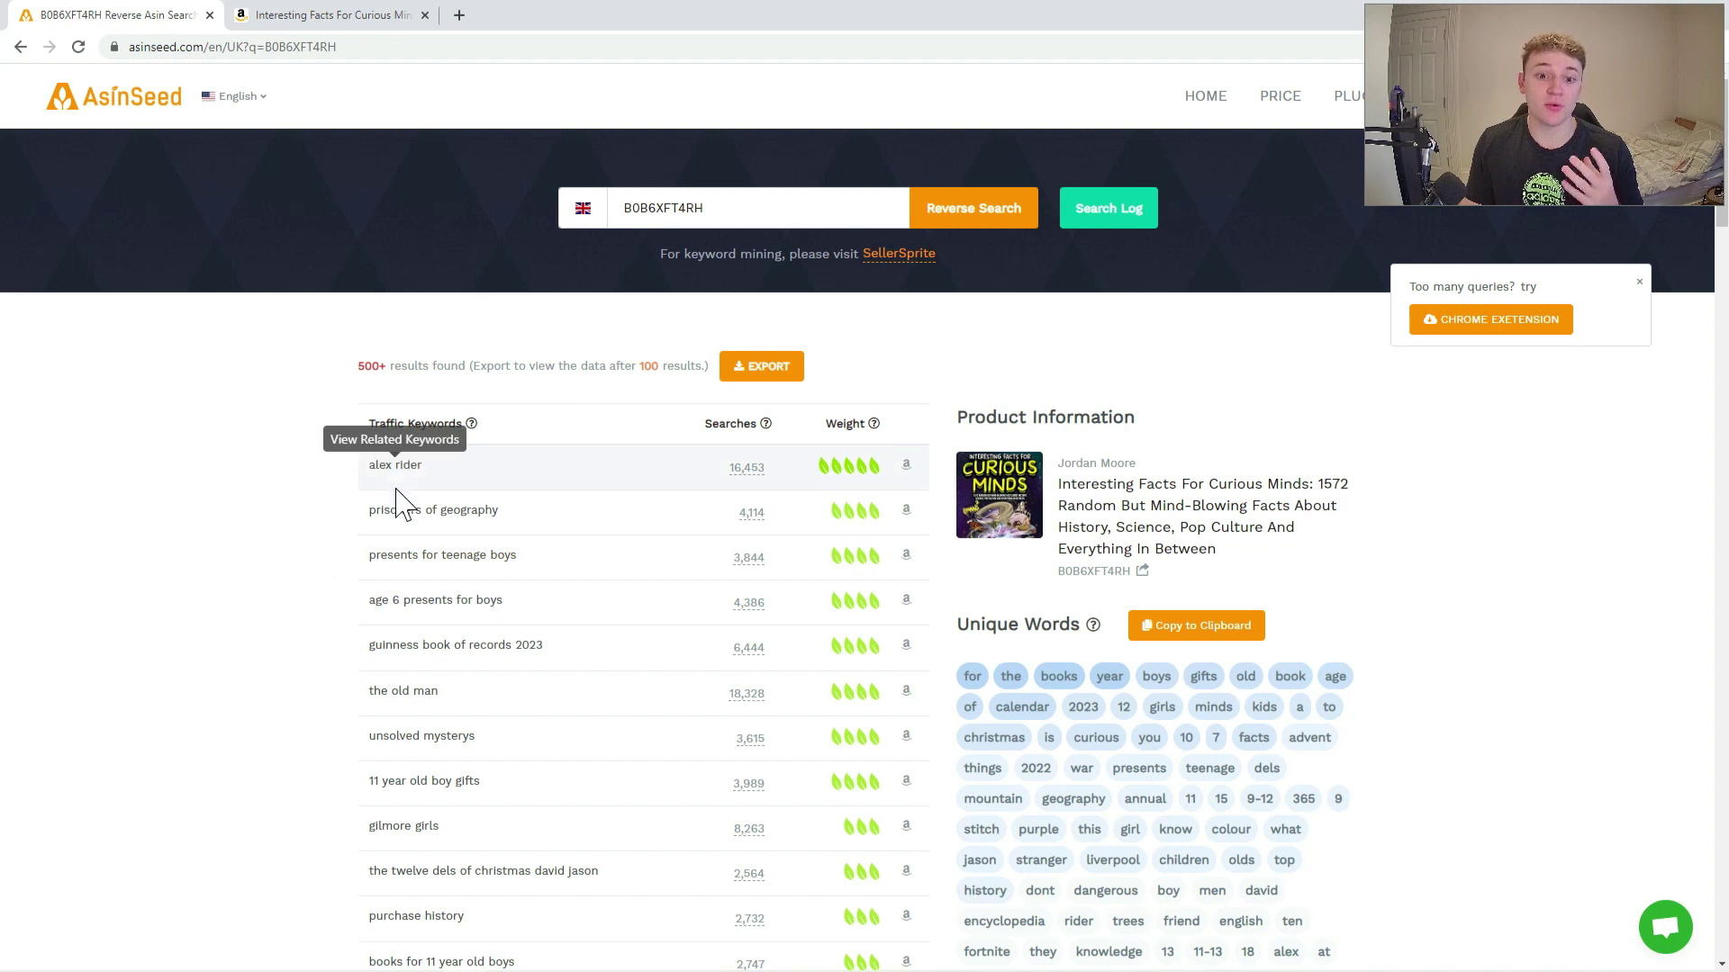
left_click_drag(701, 448, 860, 424)
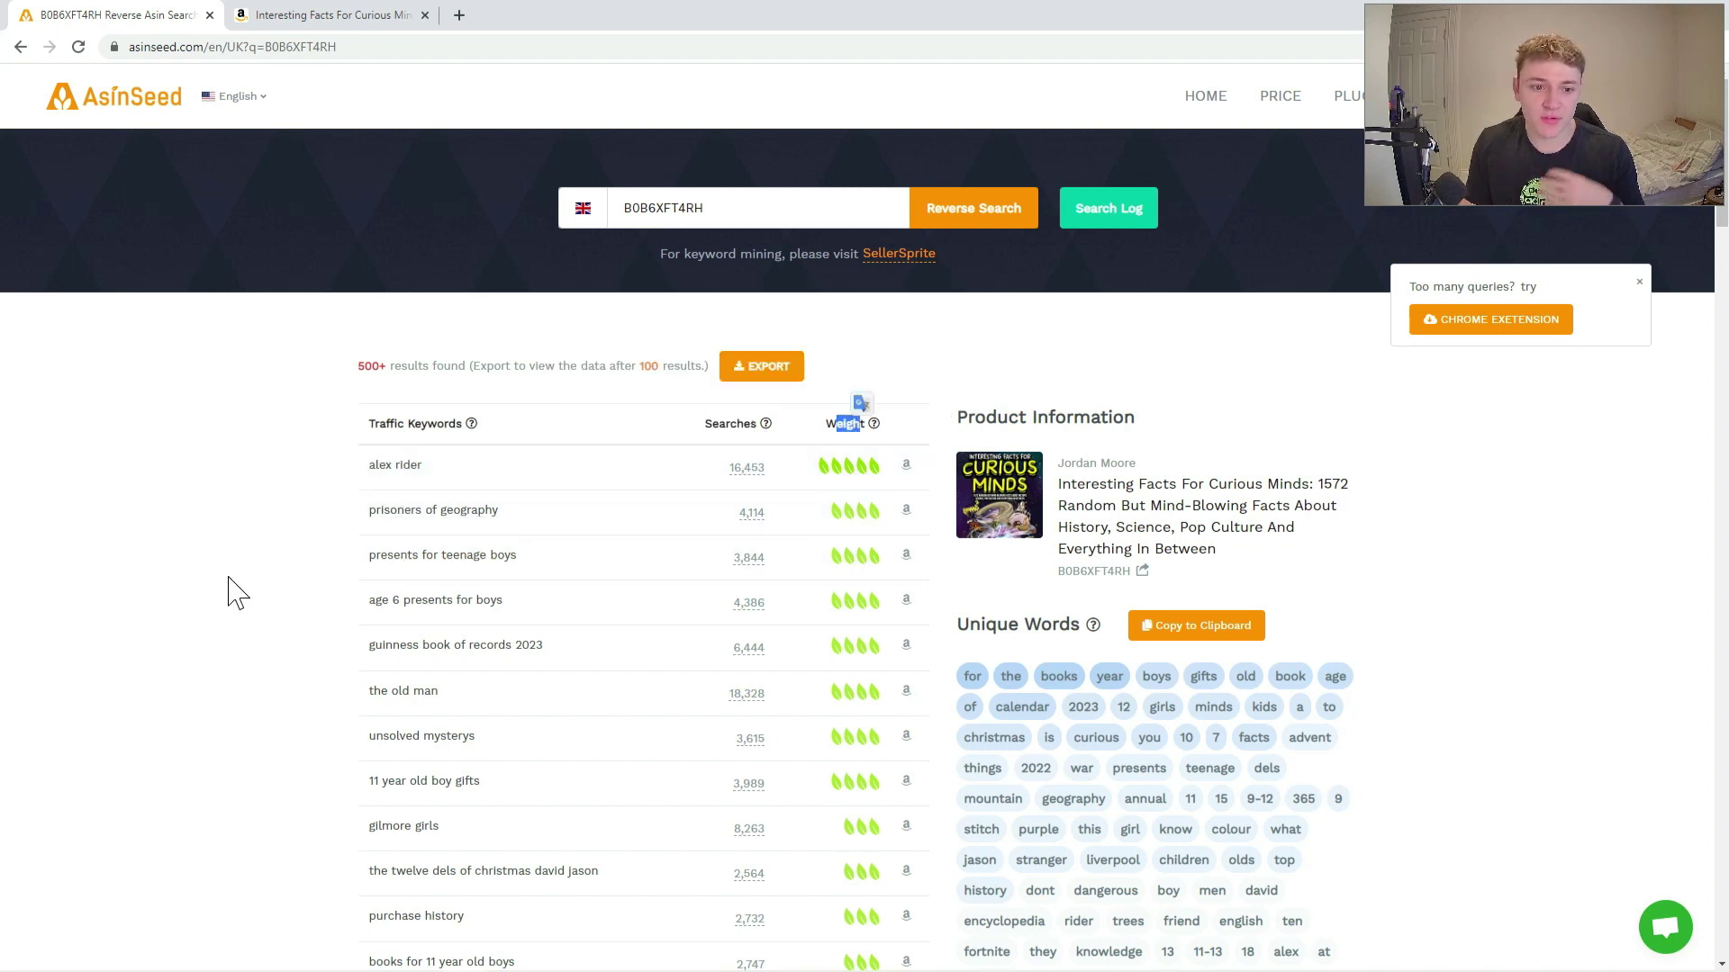
Step: Scroll down to the Unique Words list and highlight it for review
scroll(232, 593, "down", 2)
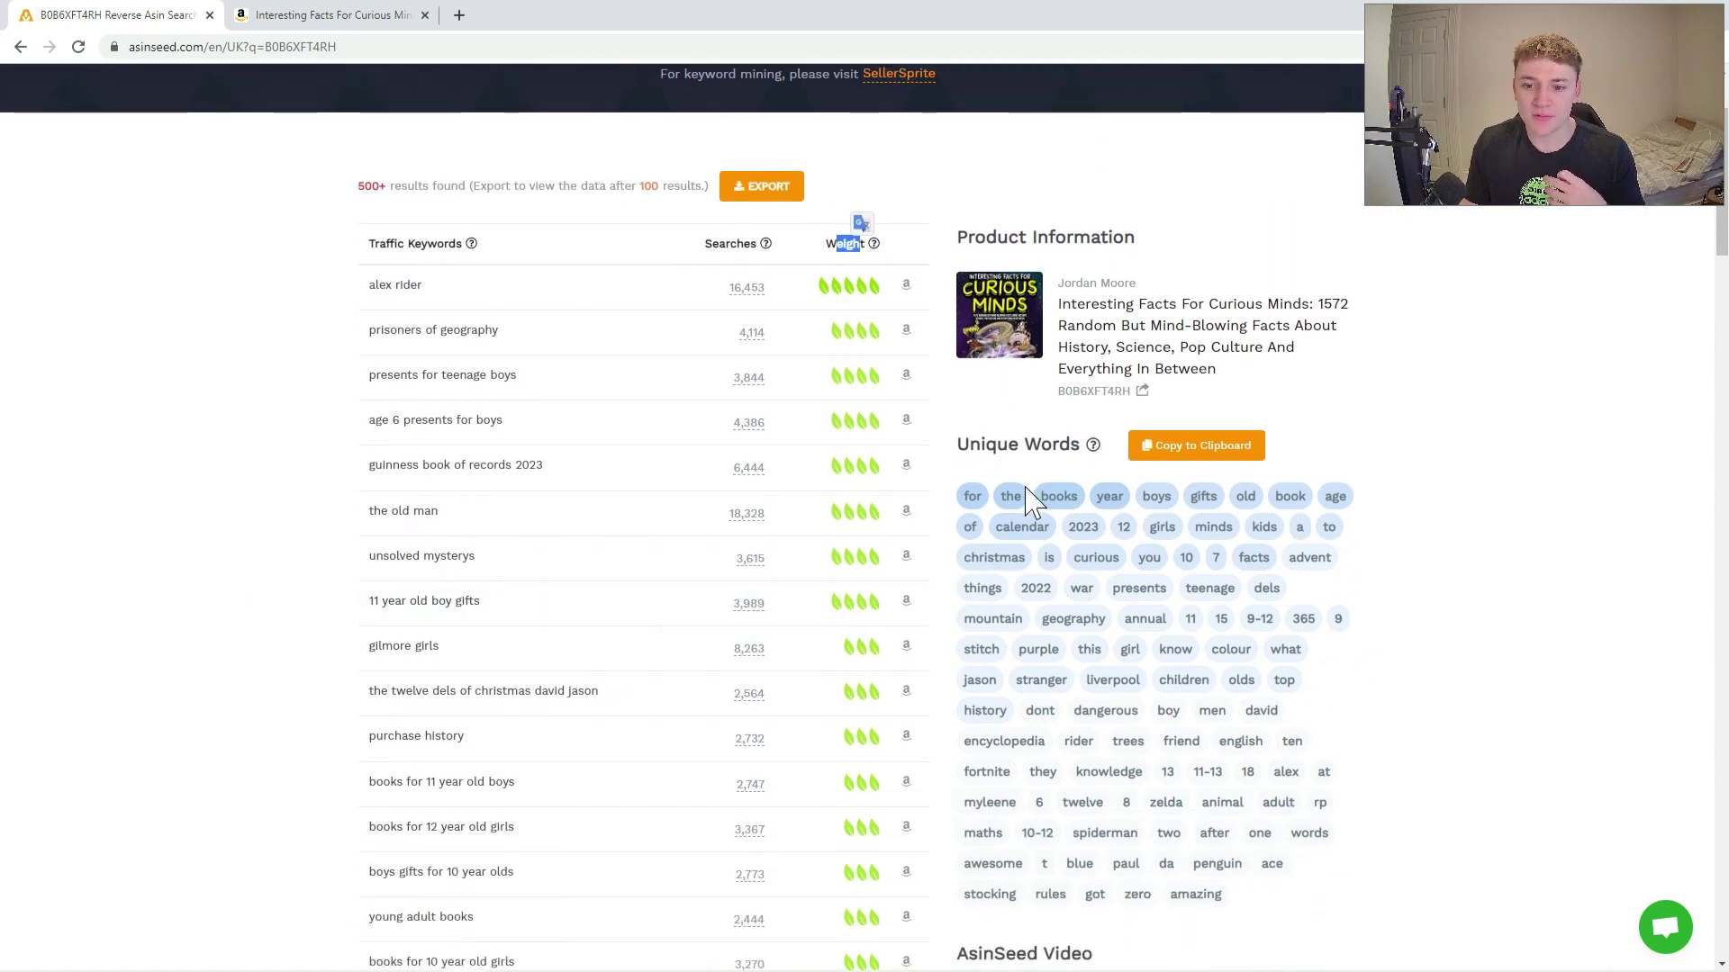
left_click_drag(956, 494, 1271, 621)
left_click(1459, 712)
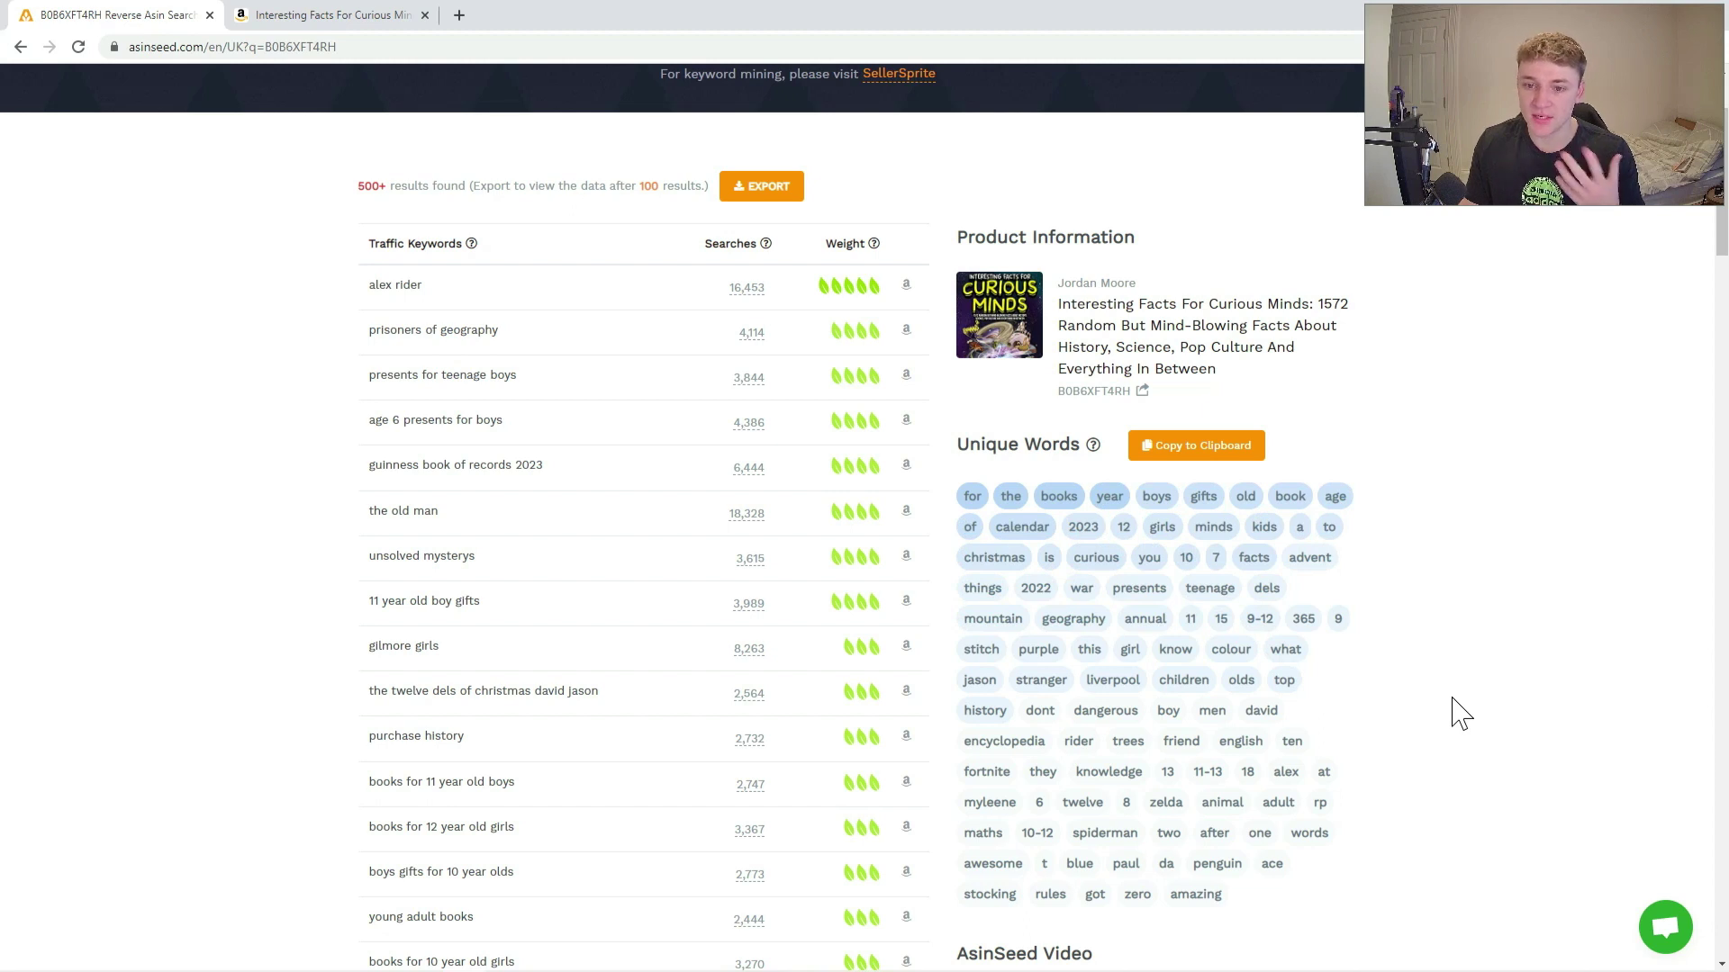
Step: Export the keyword results as an xlsx file and open the download in Excel
scroll(1416, 618, "down", 5)
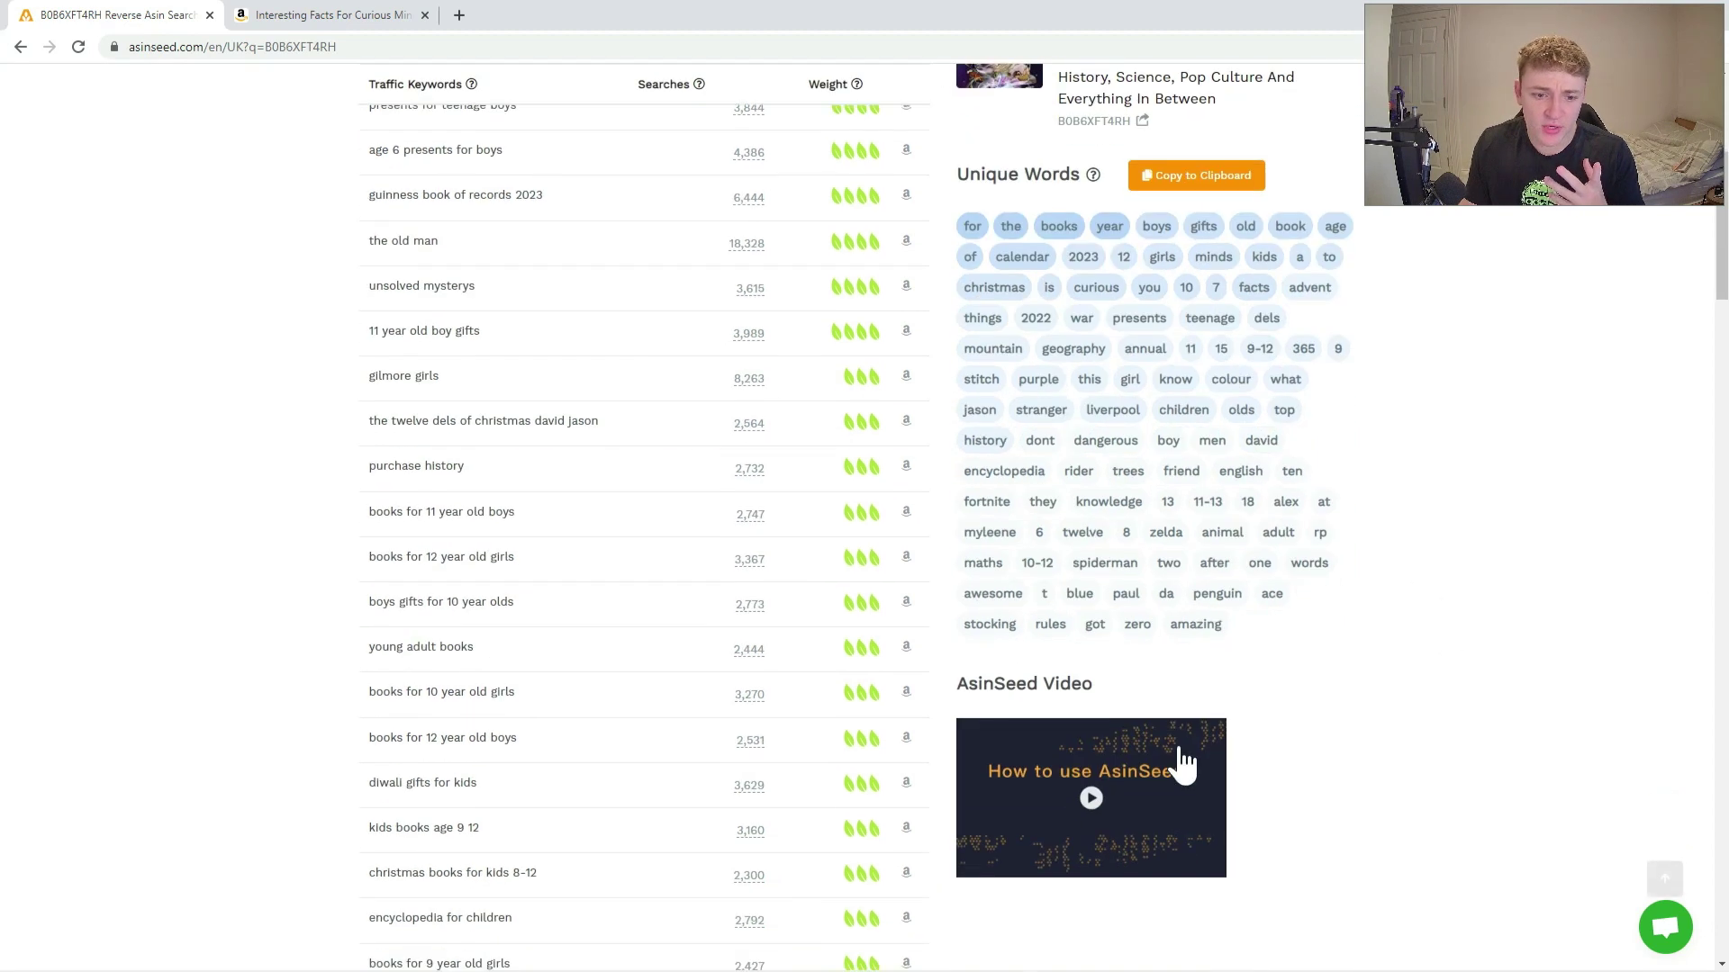
scroll(696, 765, "down", 12)
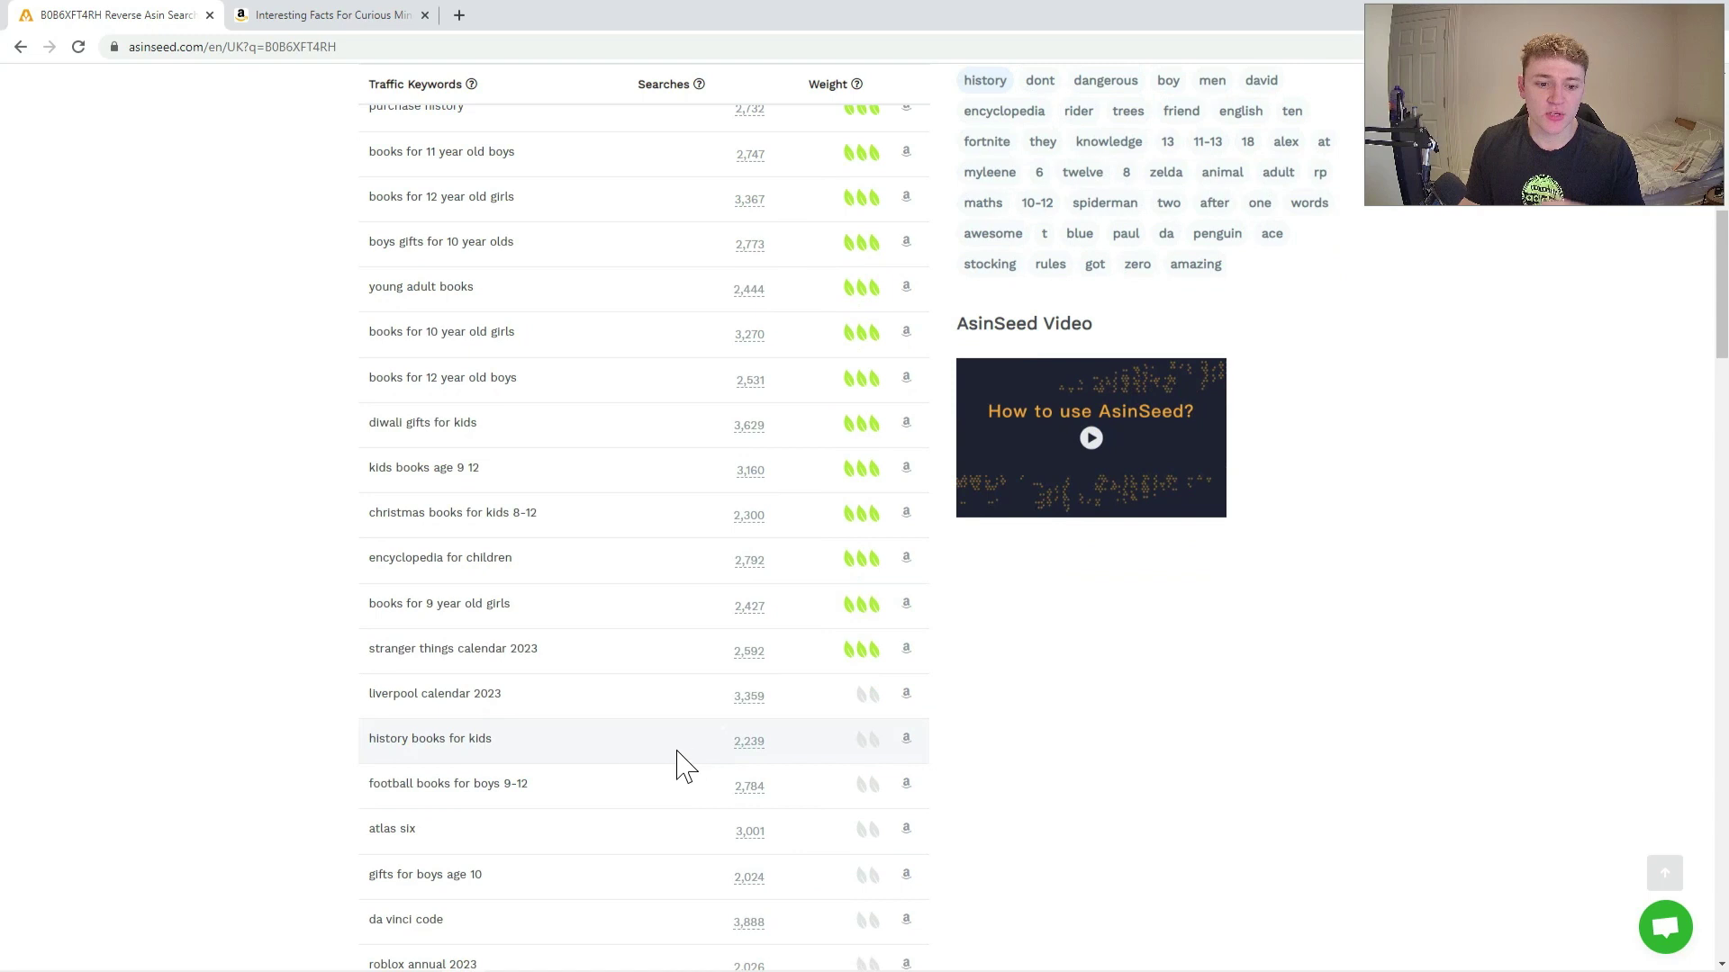
scroll(637, 734, "down", 20)
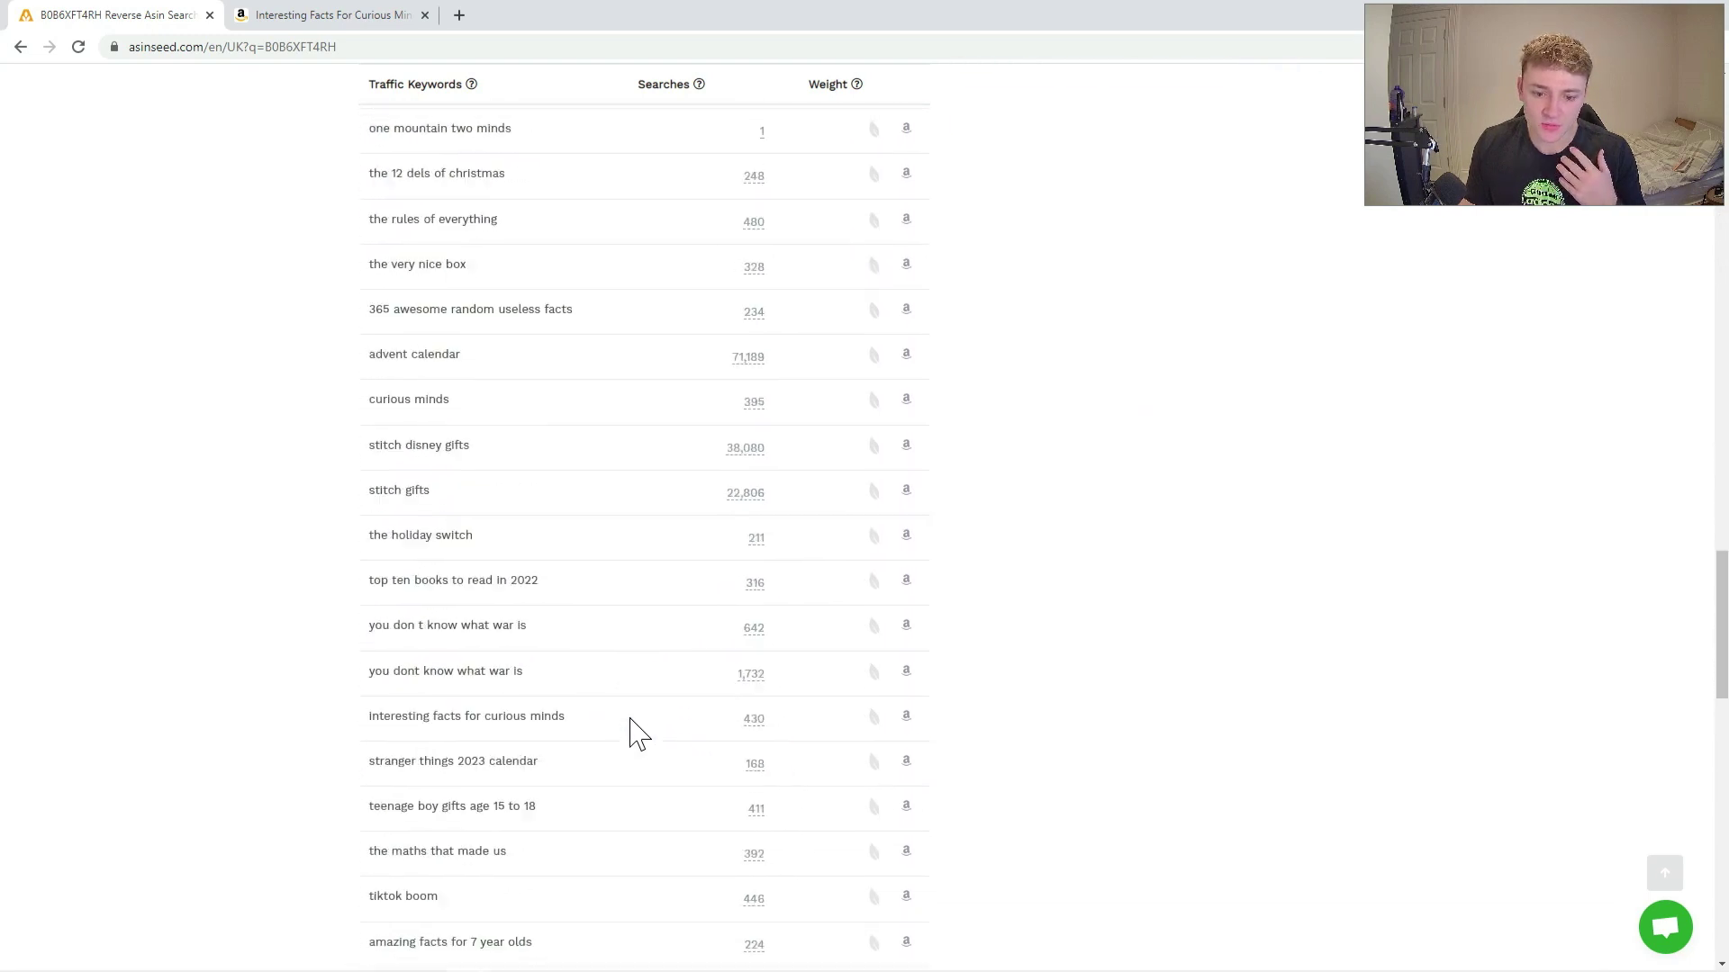
scroll(664, 784, "up", 20)
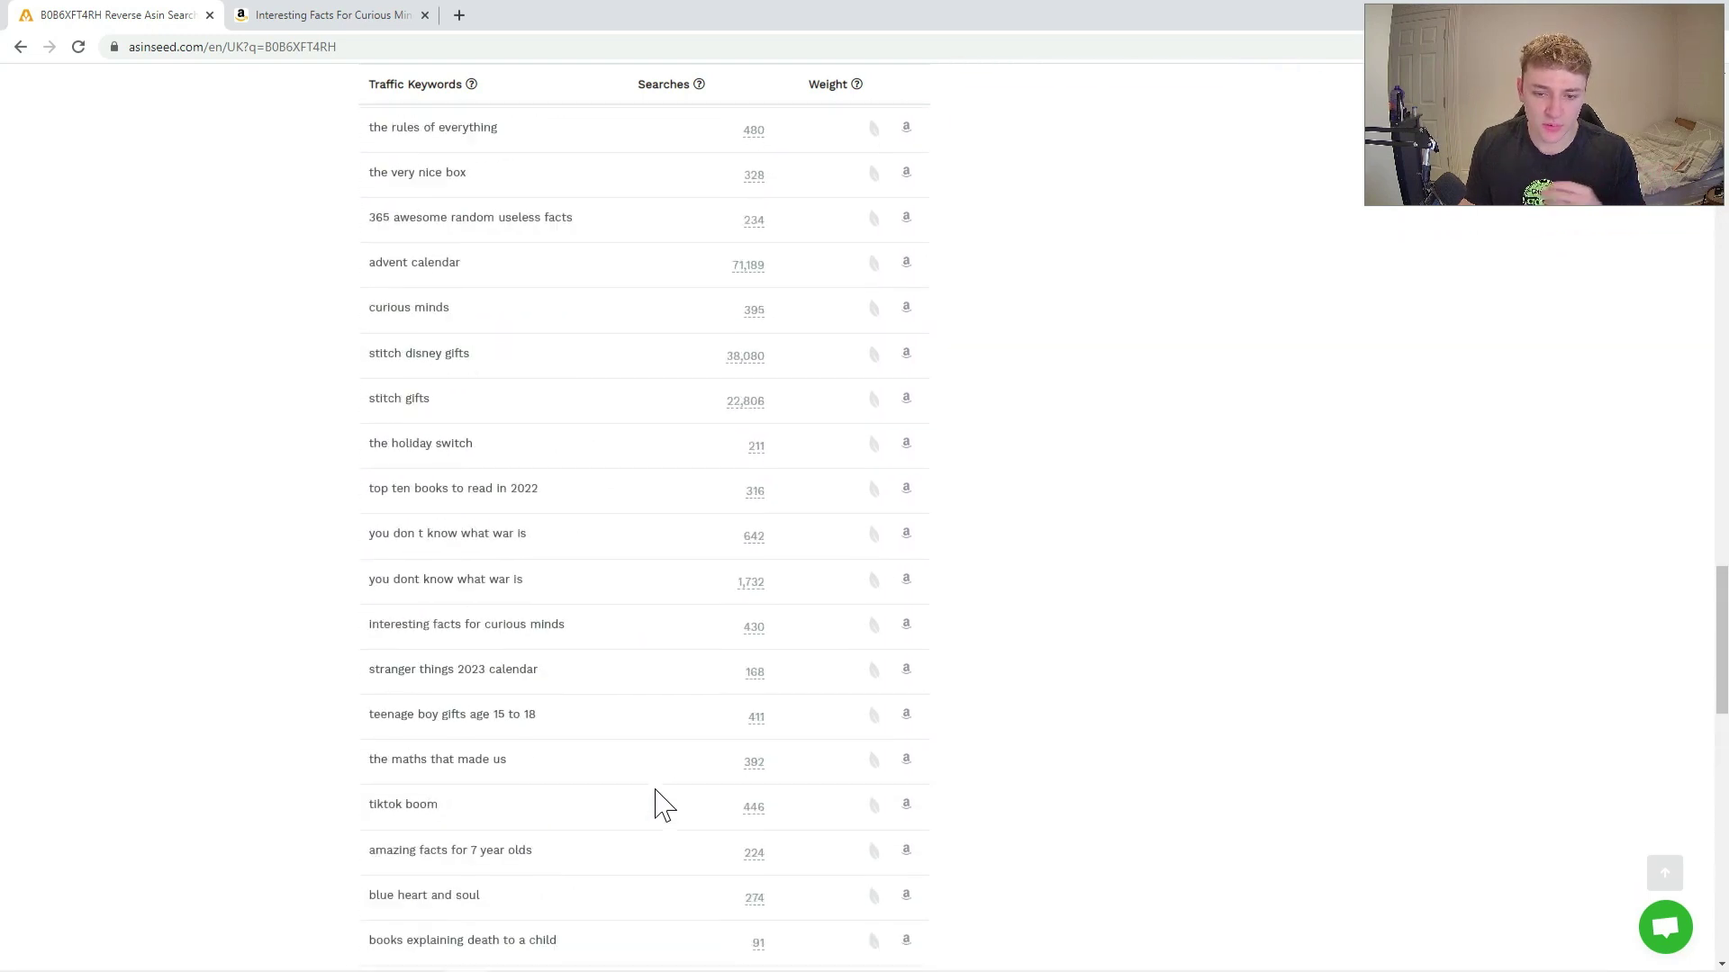
scroll(662, 804, "up", 6)
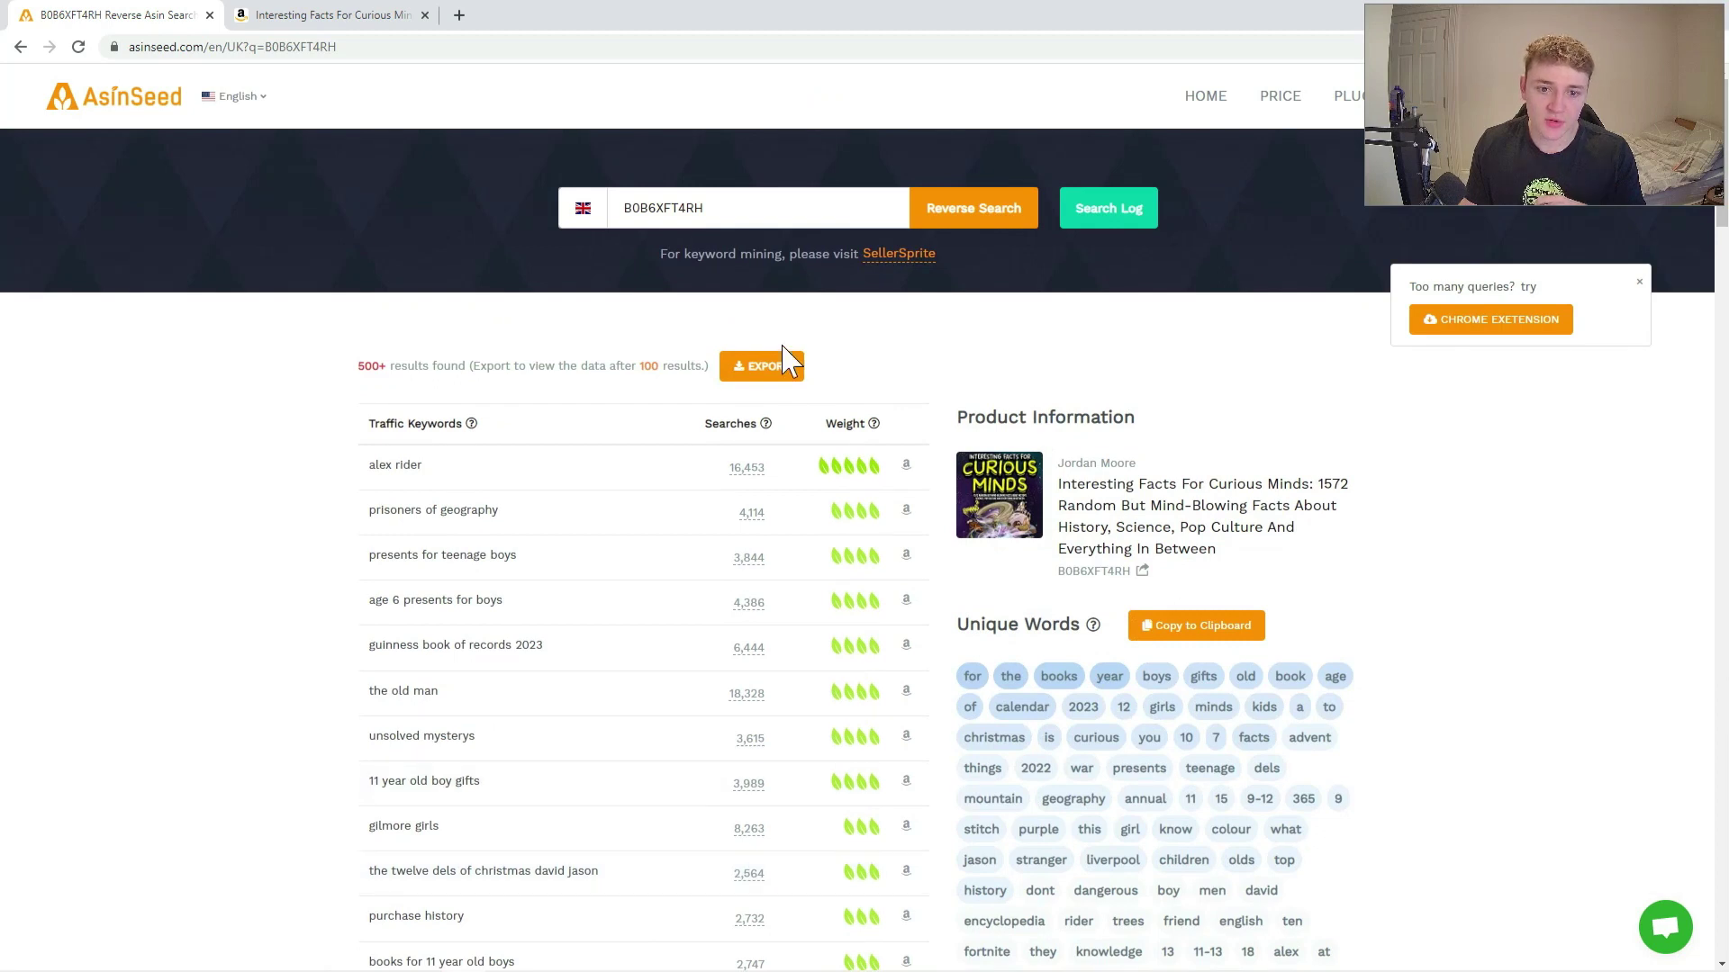
left_click(765, 366)
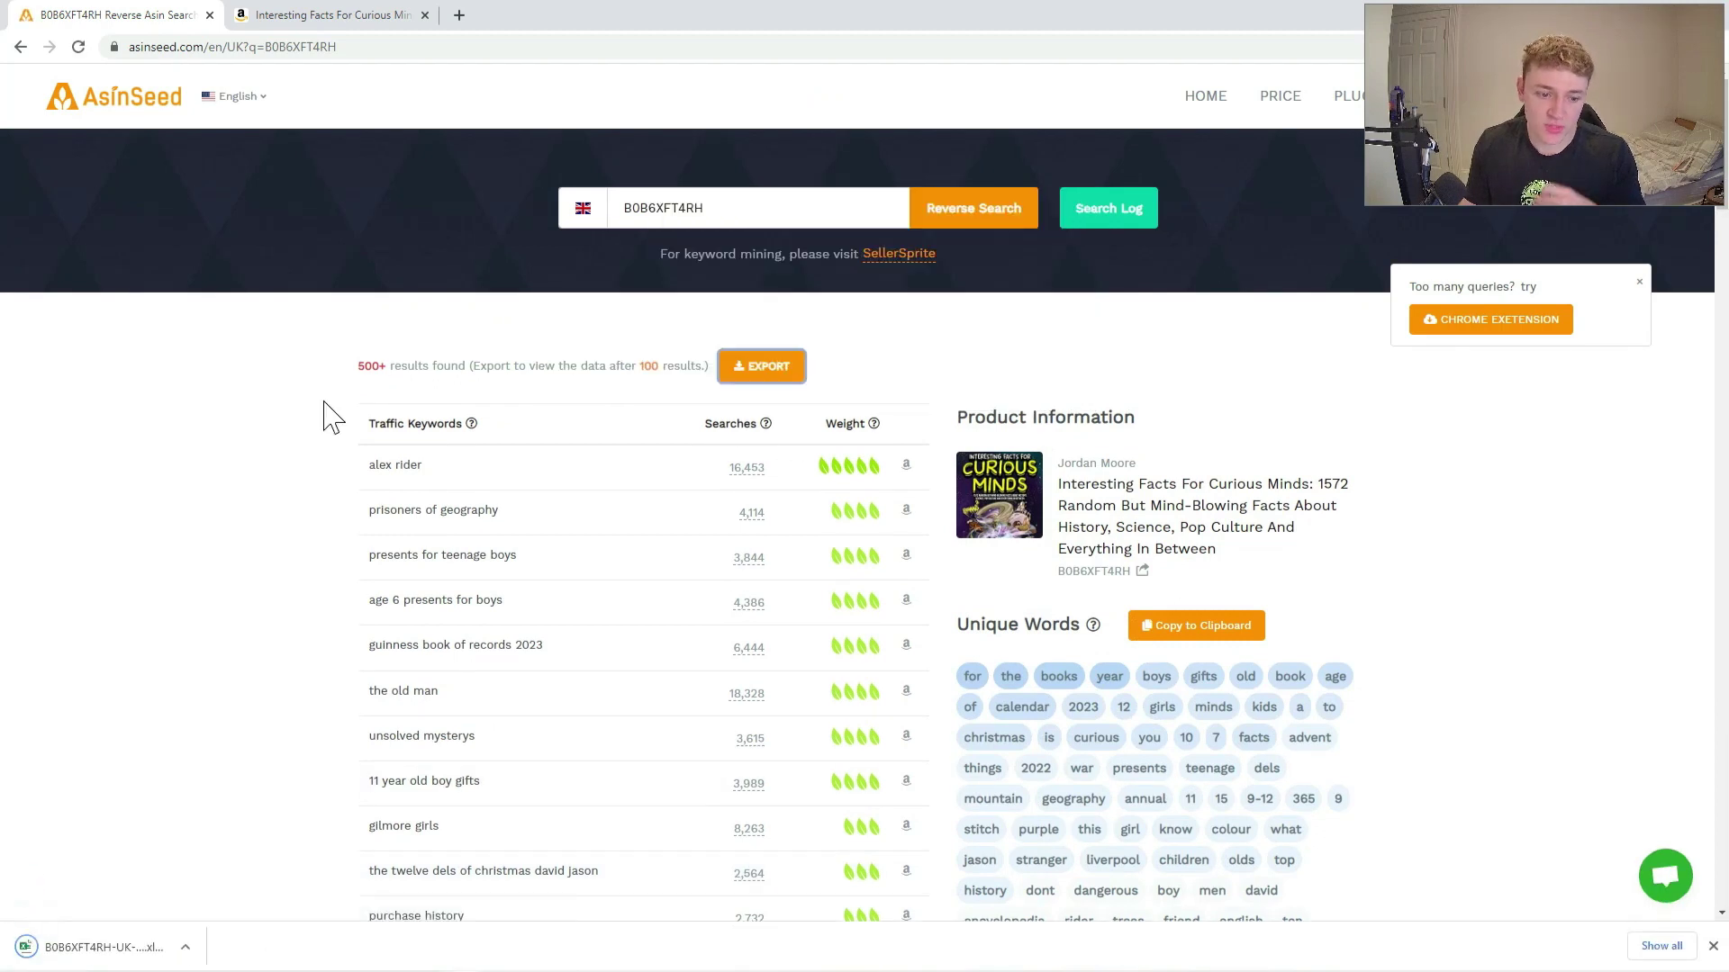
left_click(128, 954)
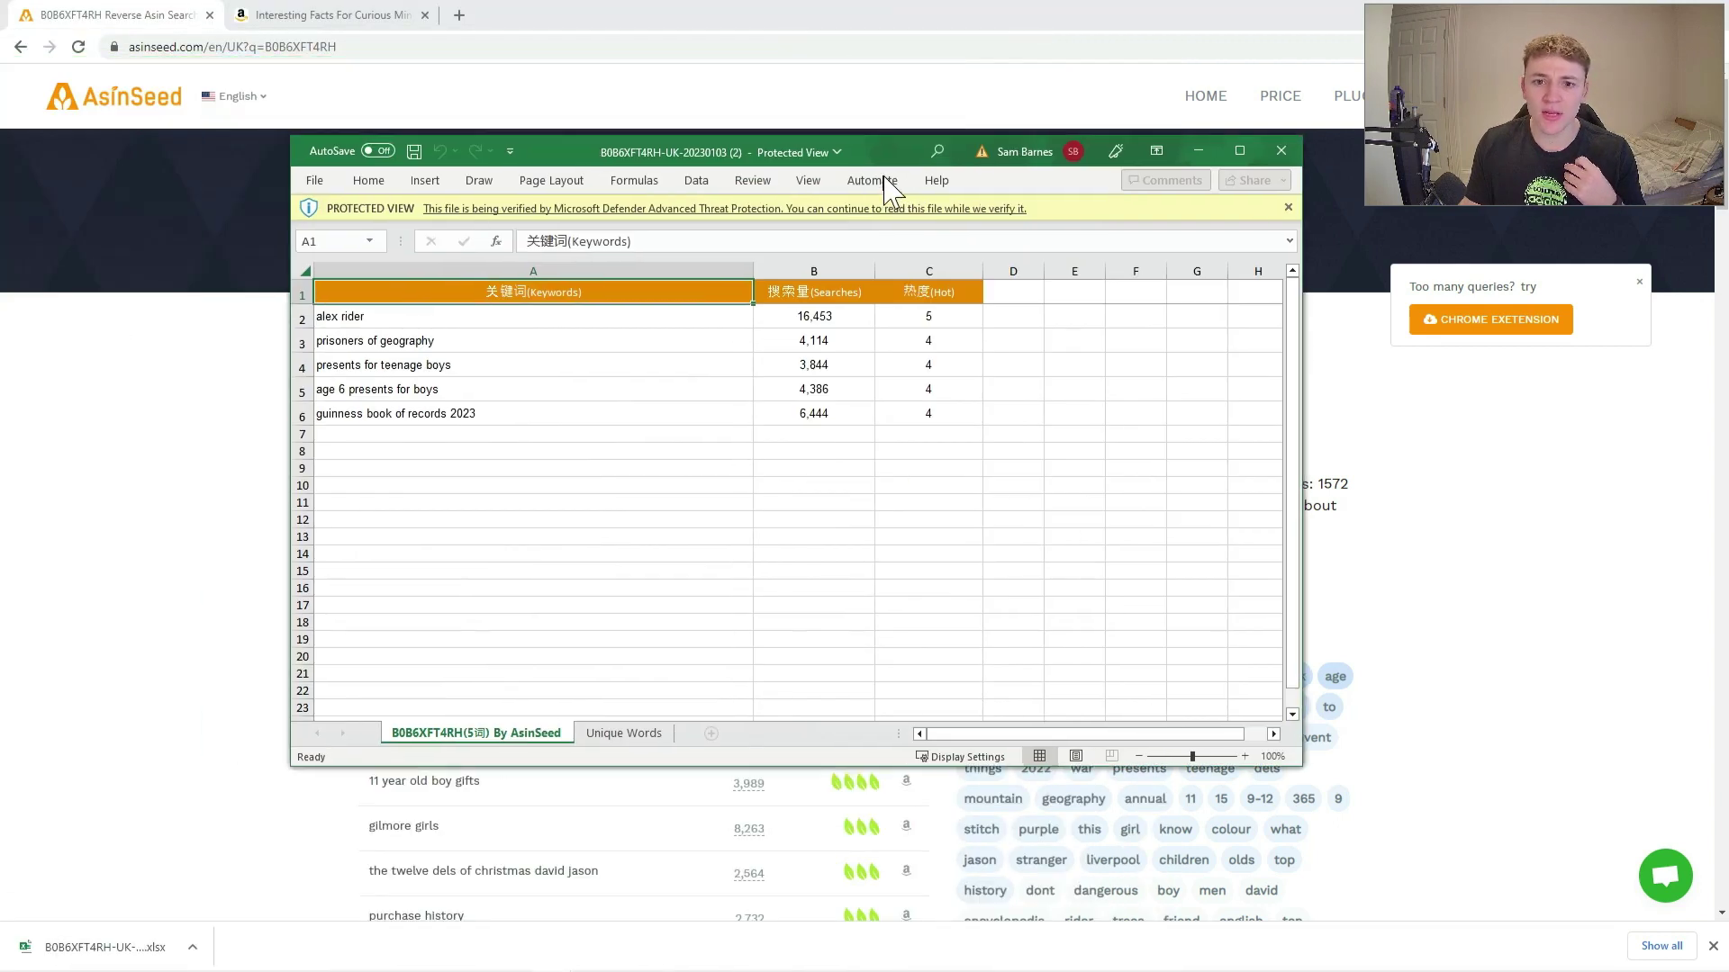
Step: Maximize the Excel window and select the five keyword rows A2:C6
left_click(1242, 160)
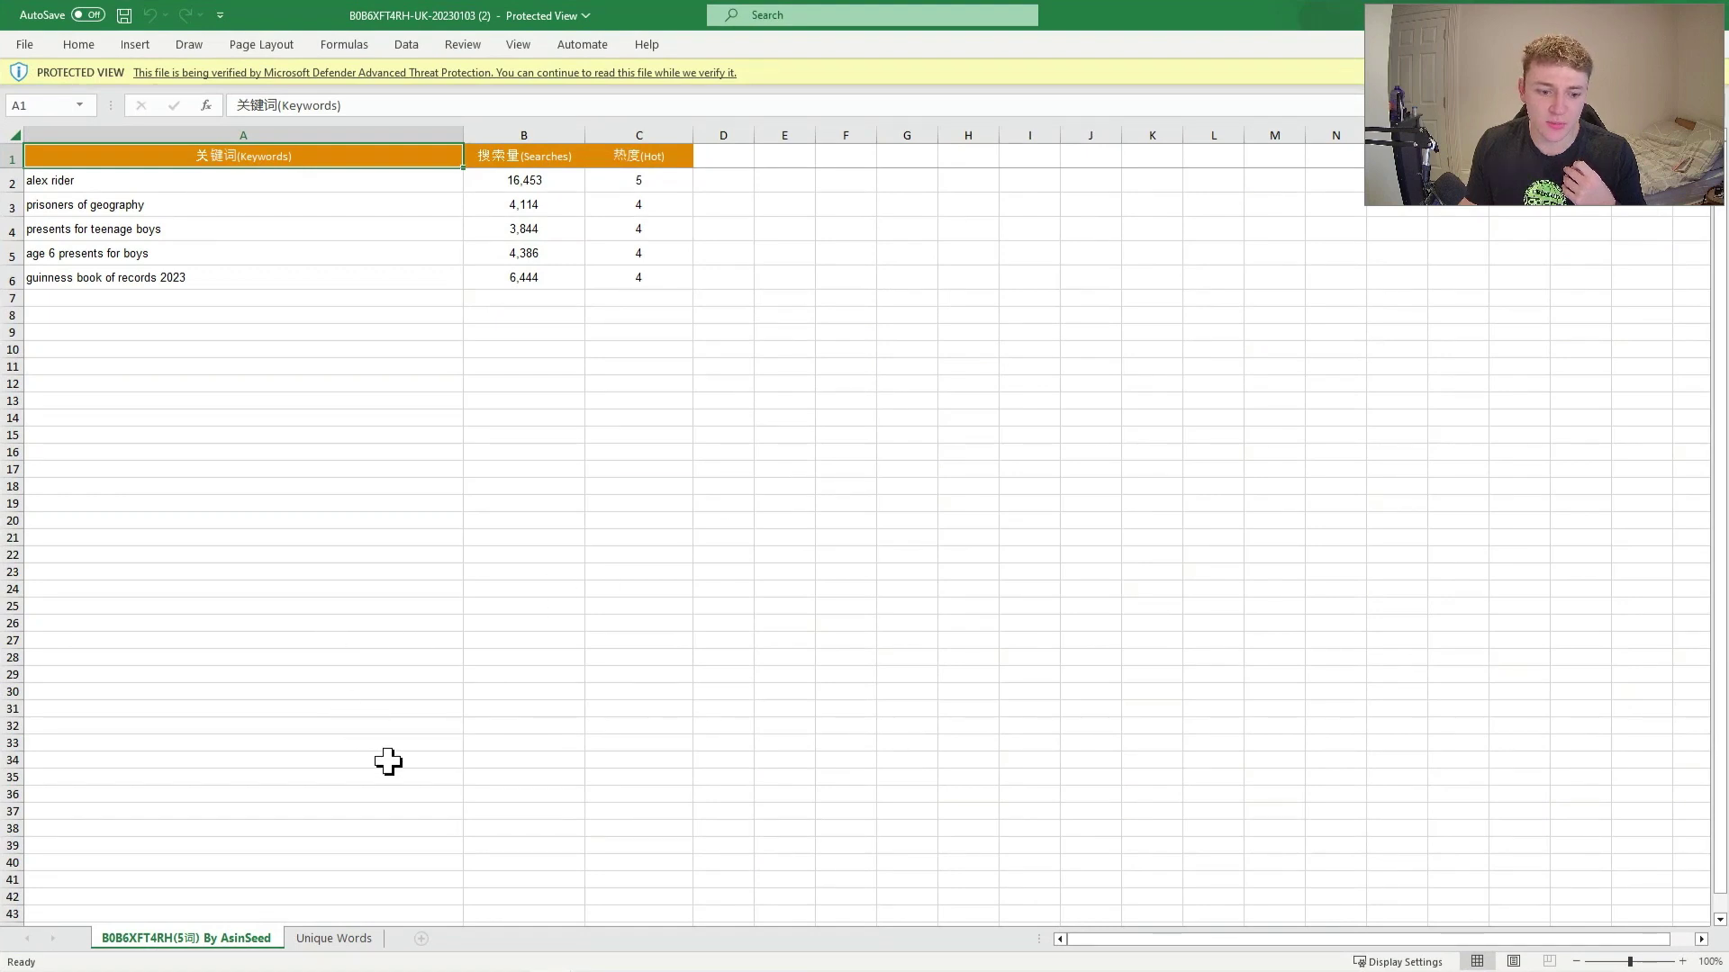
left_click_drag(212, 183, 638, 273)
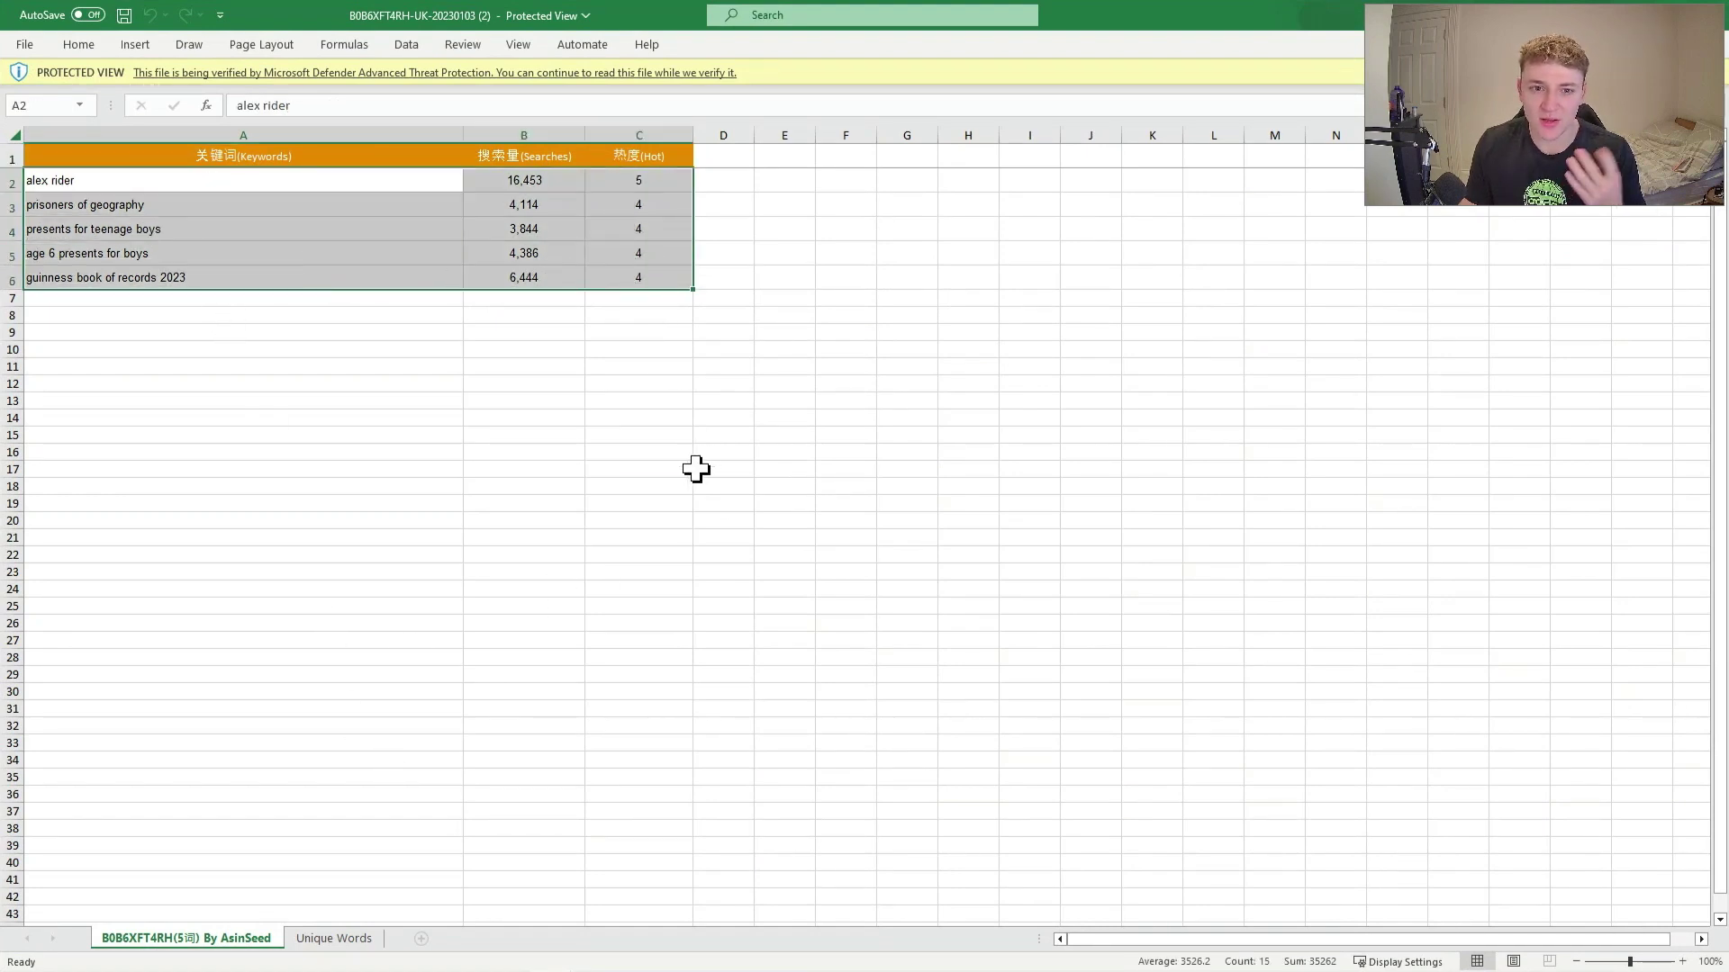
left_click(606, 401)
Step: Check alex rider's search volume, the Searches header, and the B6 and C6 values
left_click(532, 178)
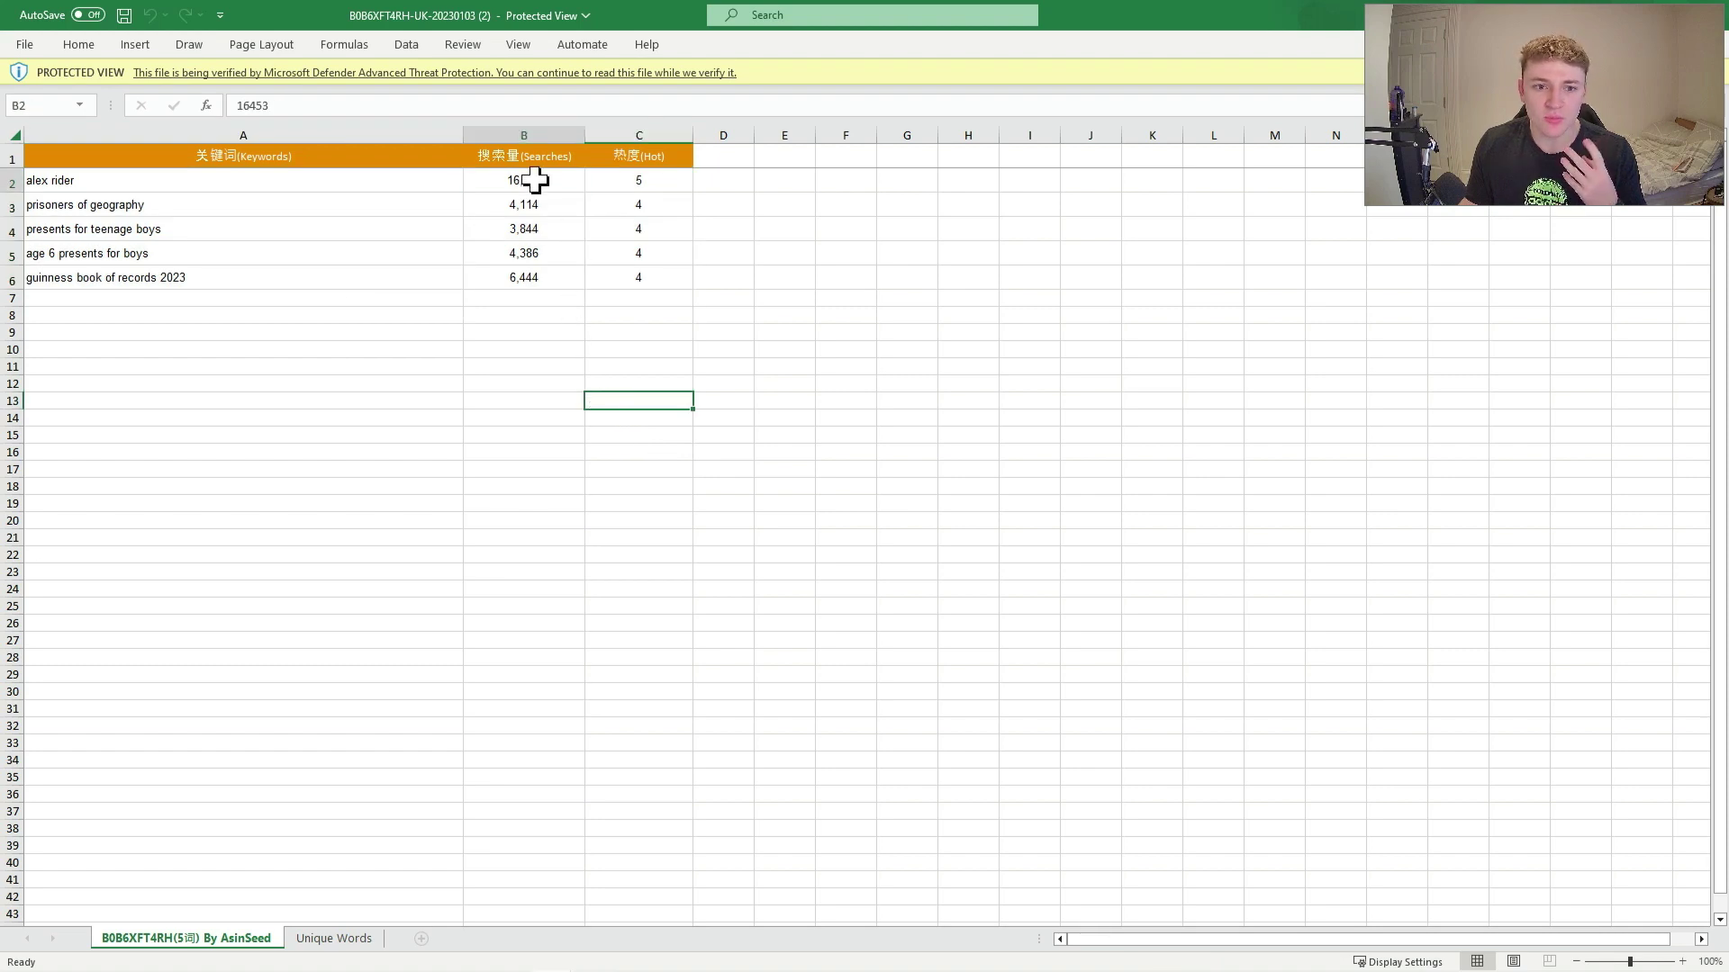
left_click(549, 155)
left_click(567, 277)
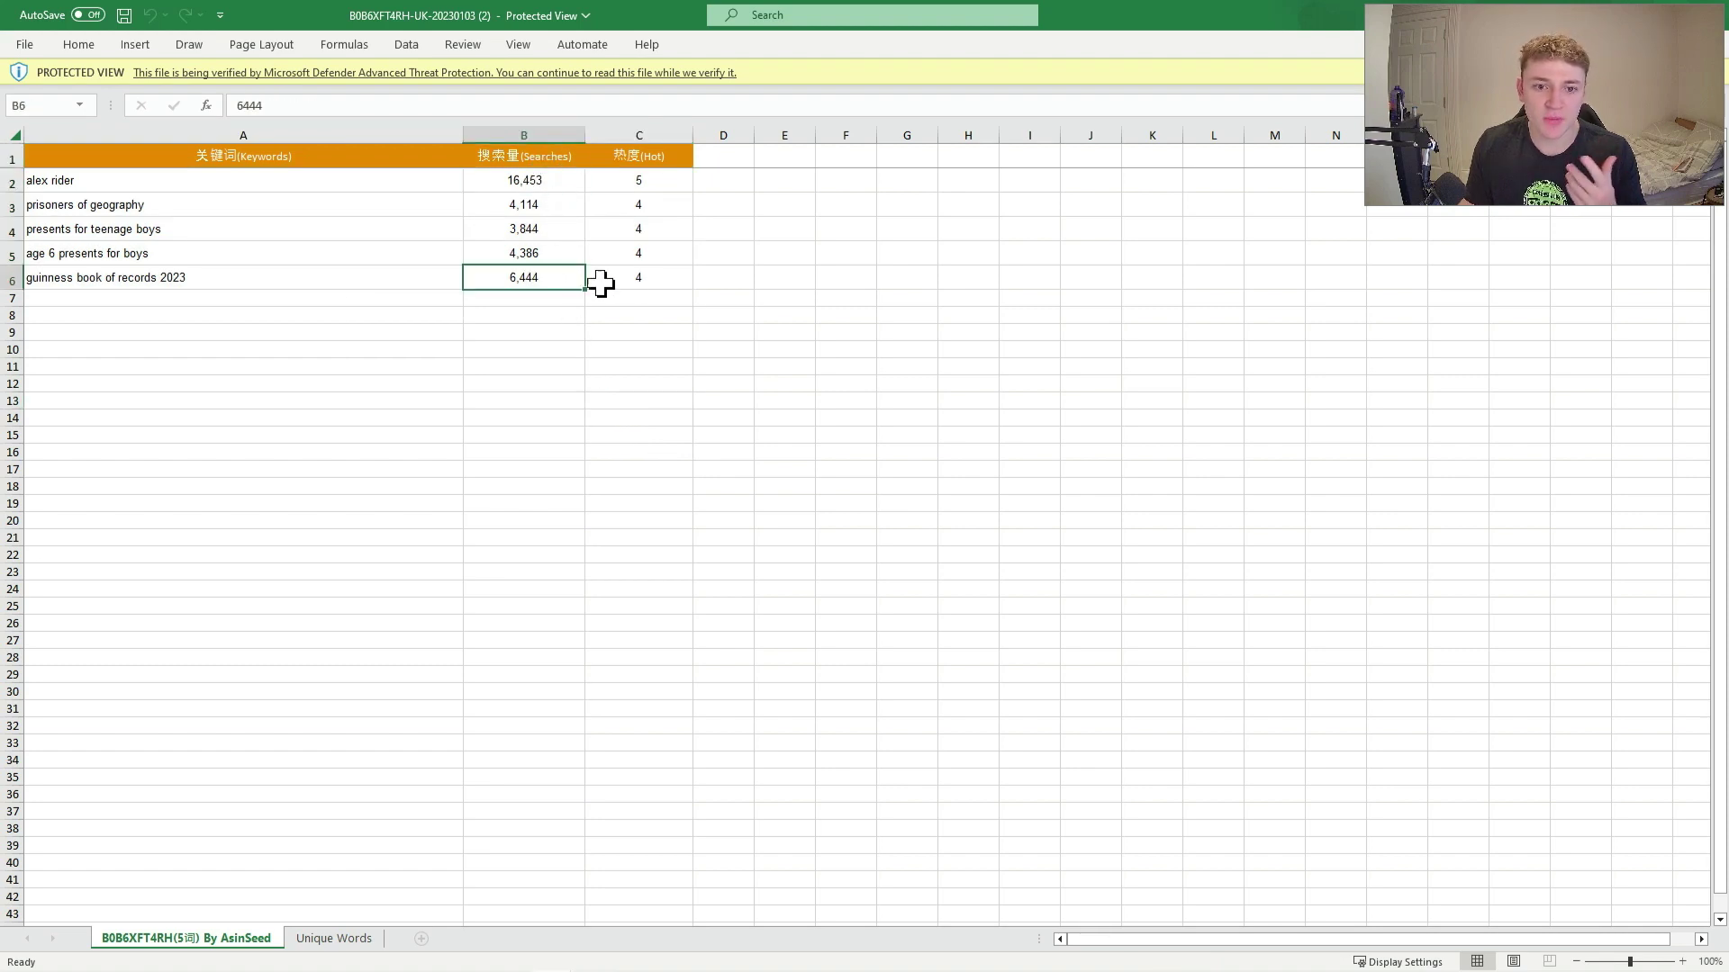
left_click(633, 279)
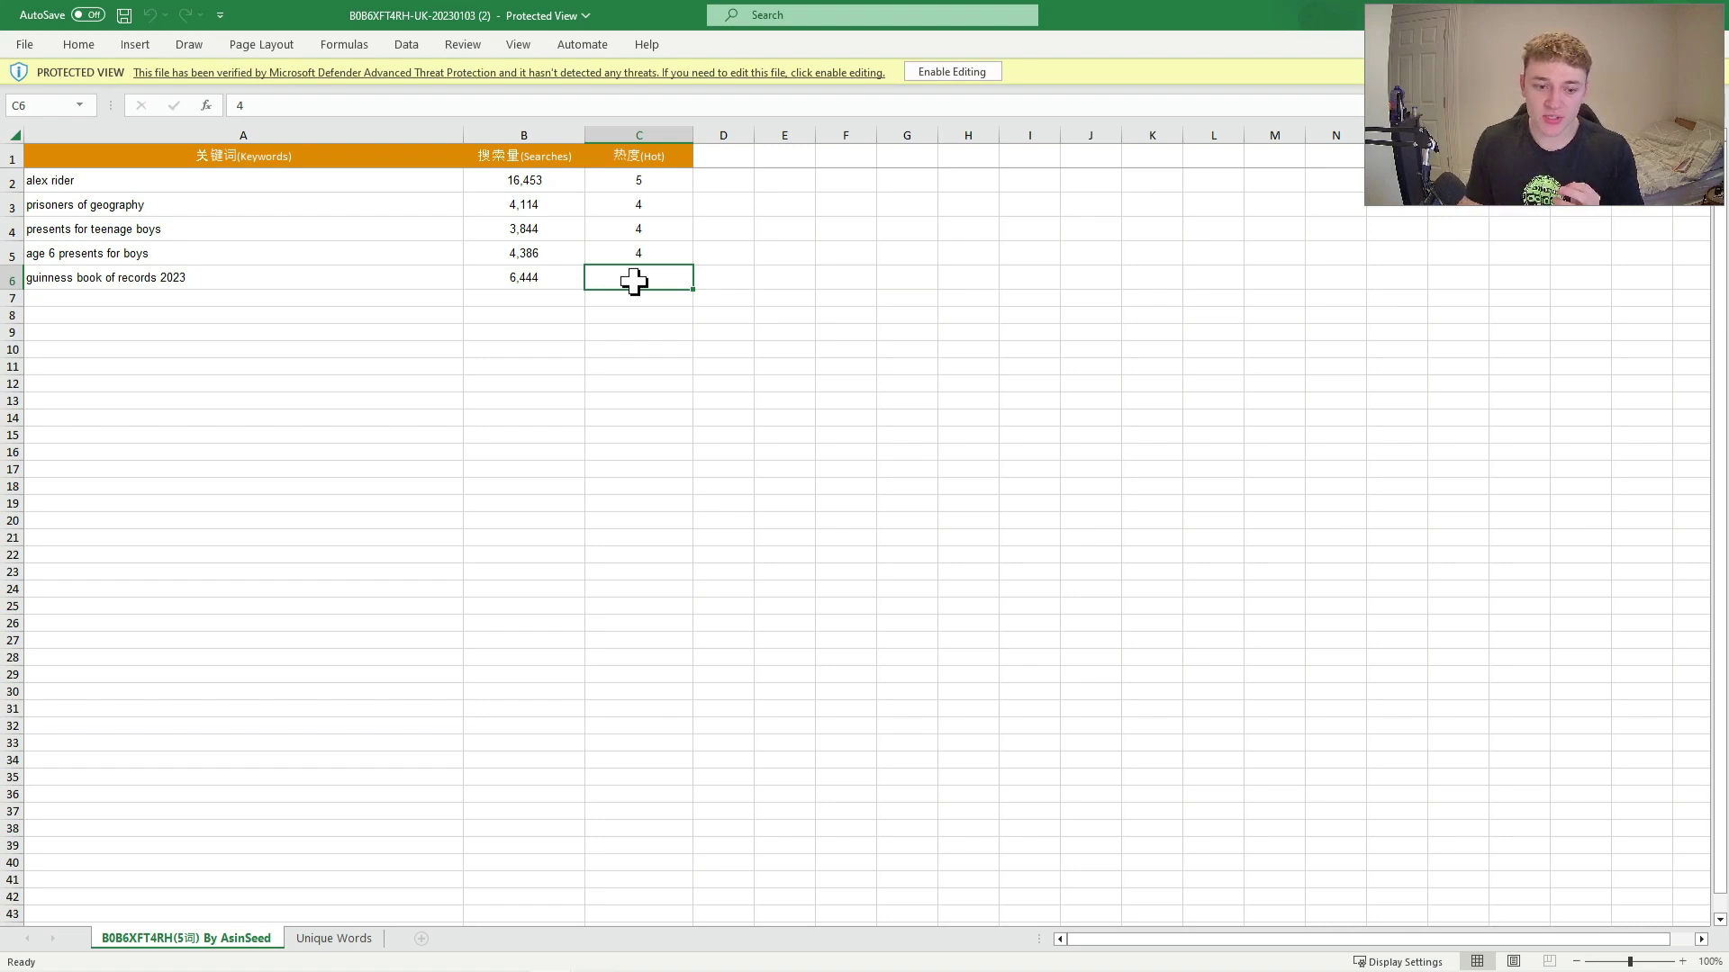
Step: On the Unique Words sheet, select the top words with their counts
left_click(333, 940)
left_click(549, 279)
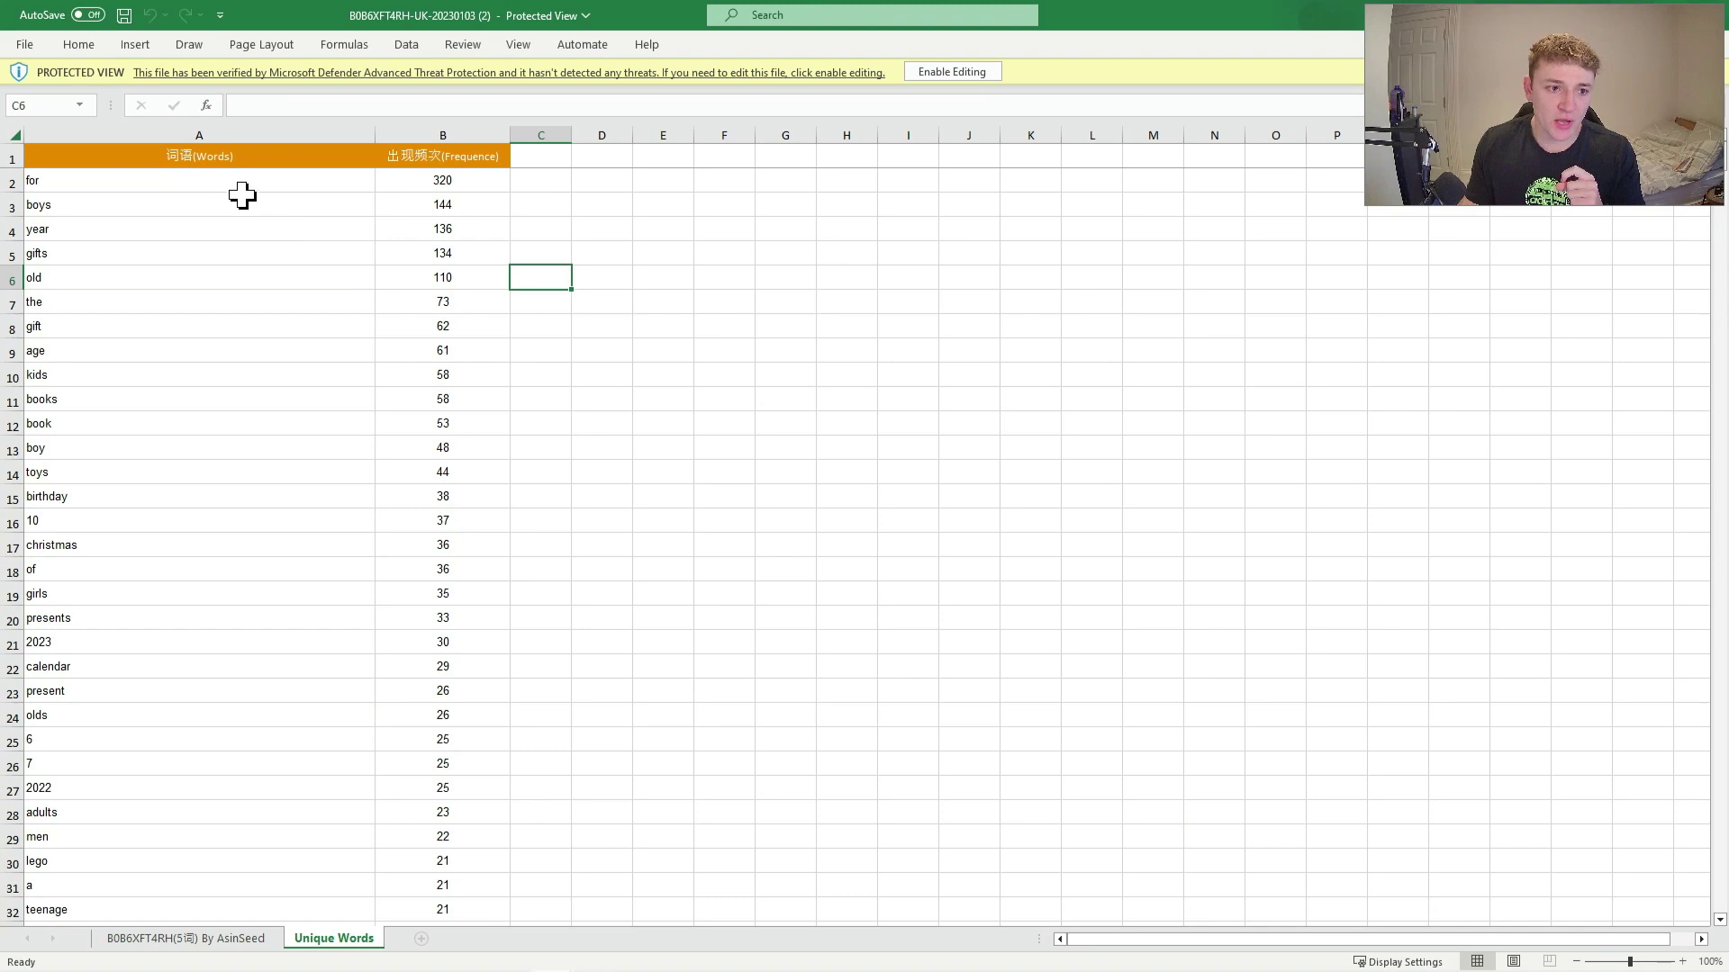
left_click_drag(239, 184, 494, 401)
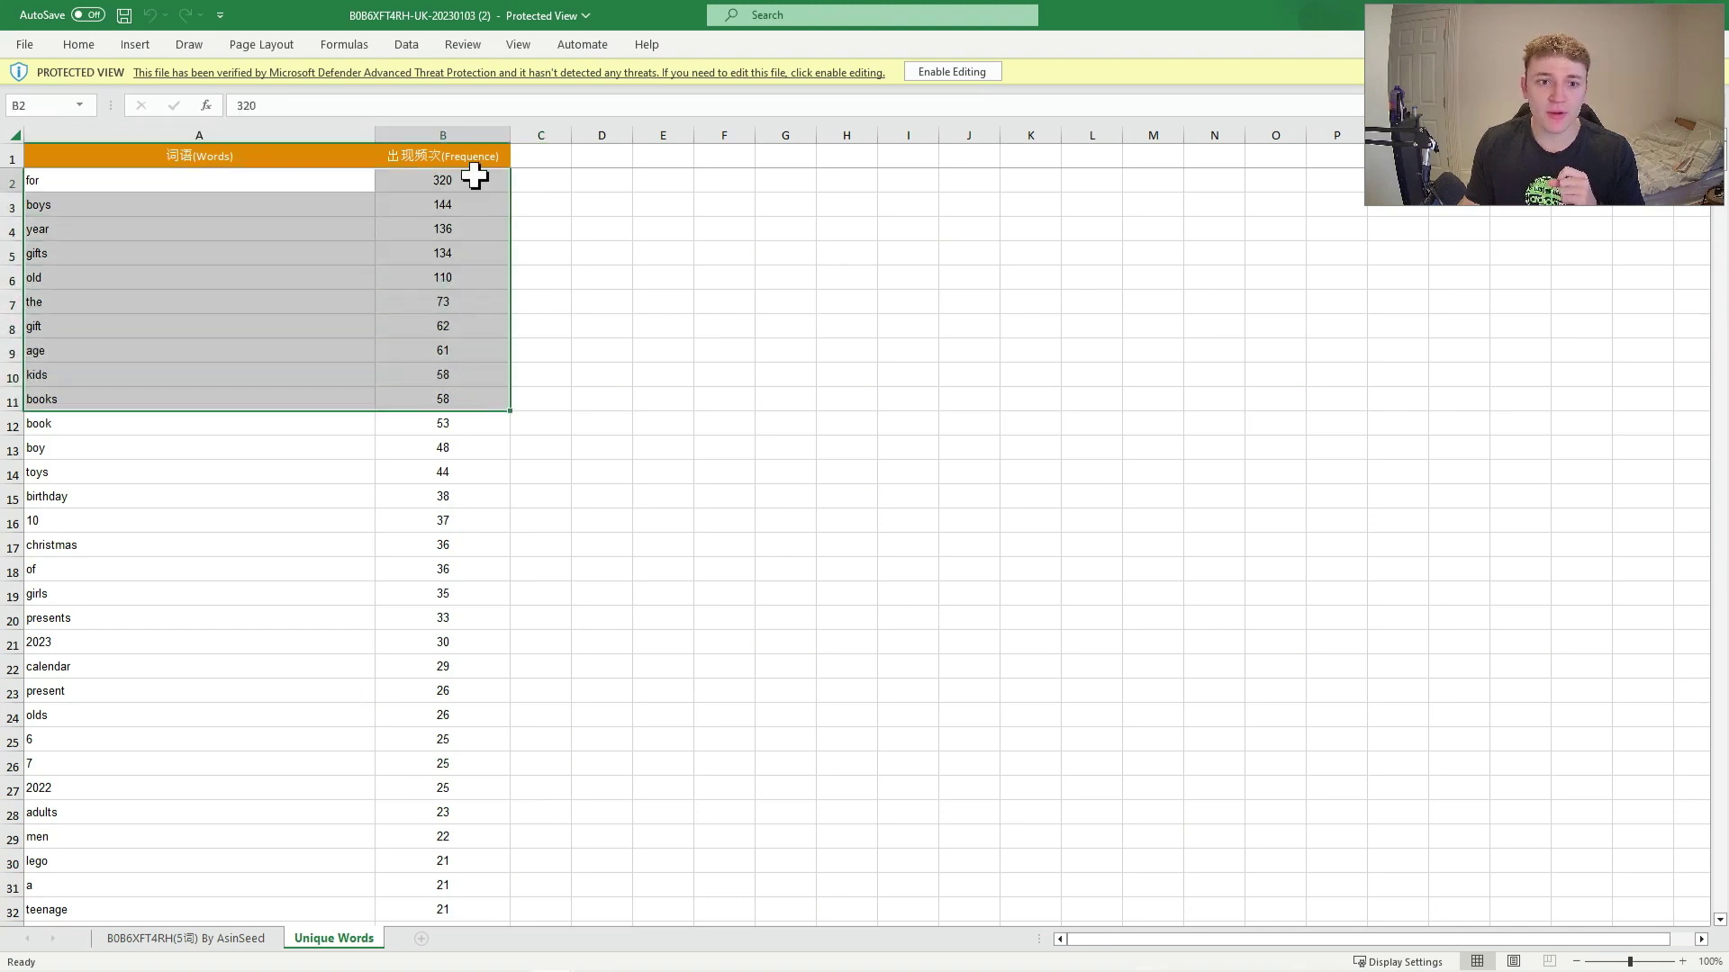
left_click(441, 184)
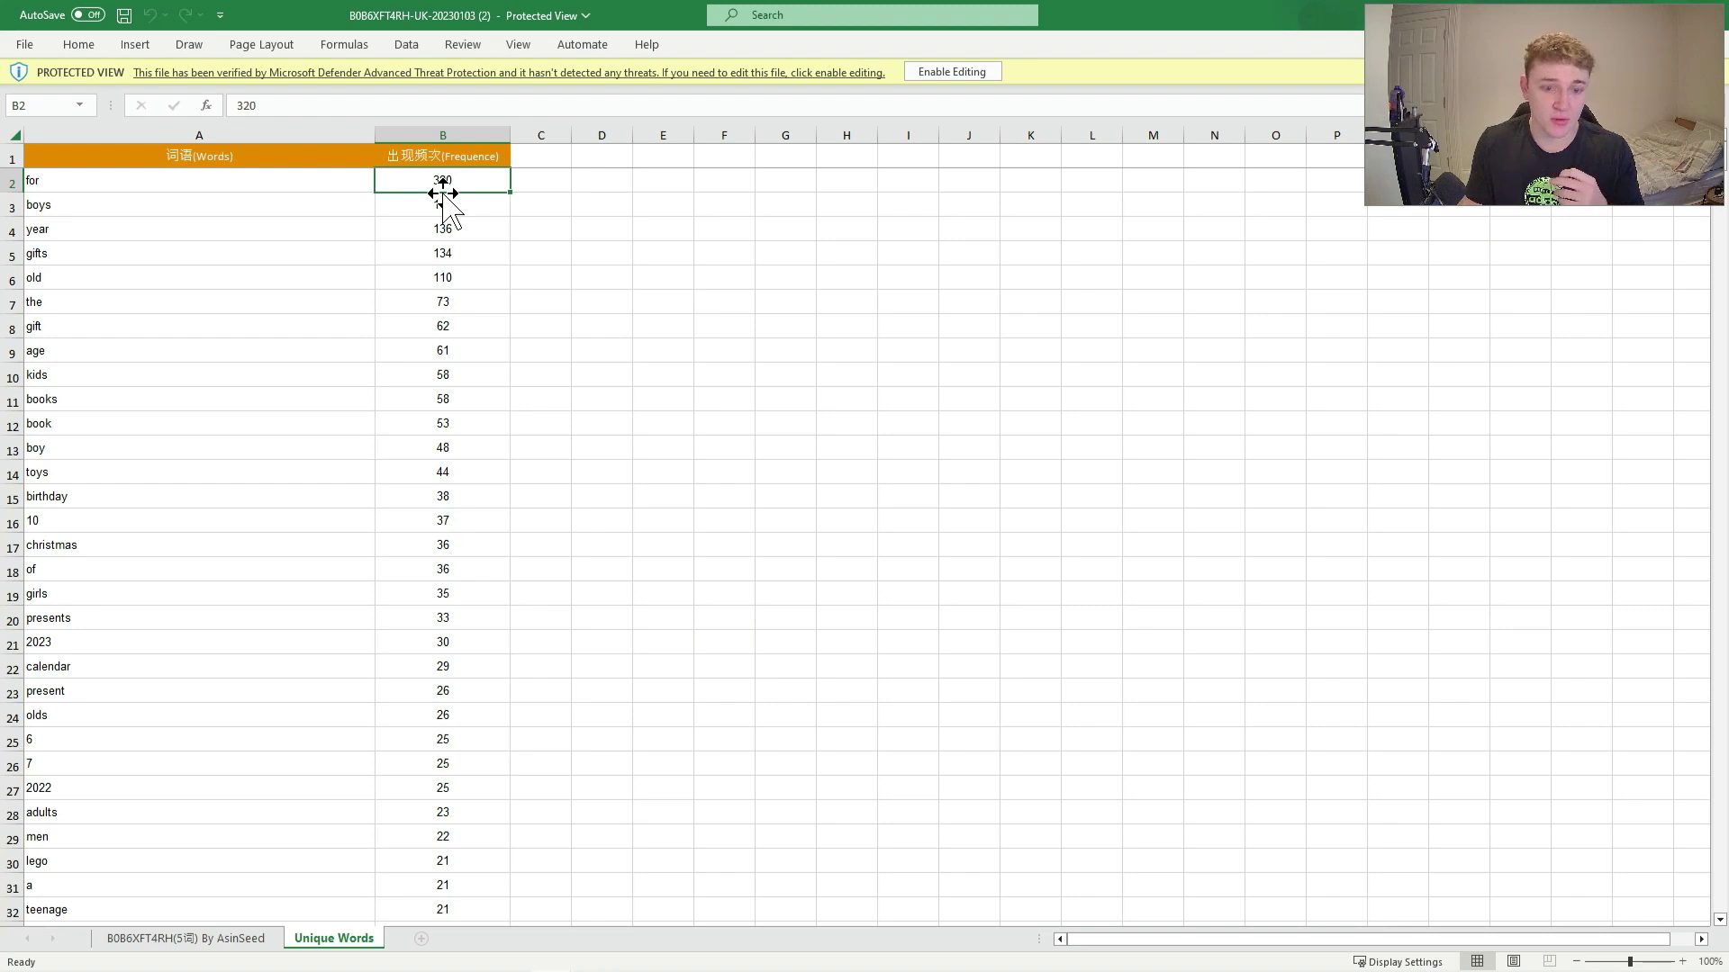
mouse_move(443, 193)
left_mouse_down()
mouse_move(355, 177)
mouse_move(445, 189)
left_mouse_up()
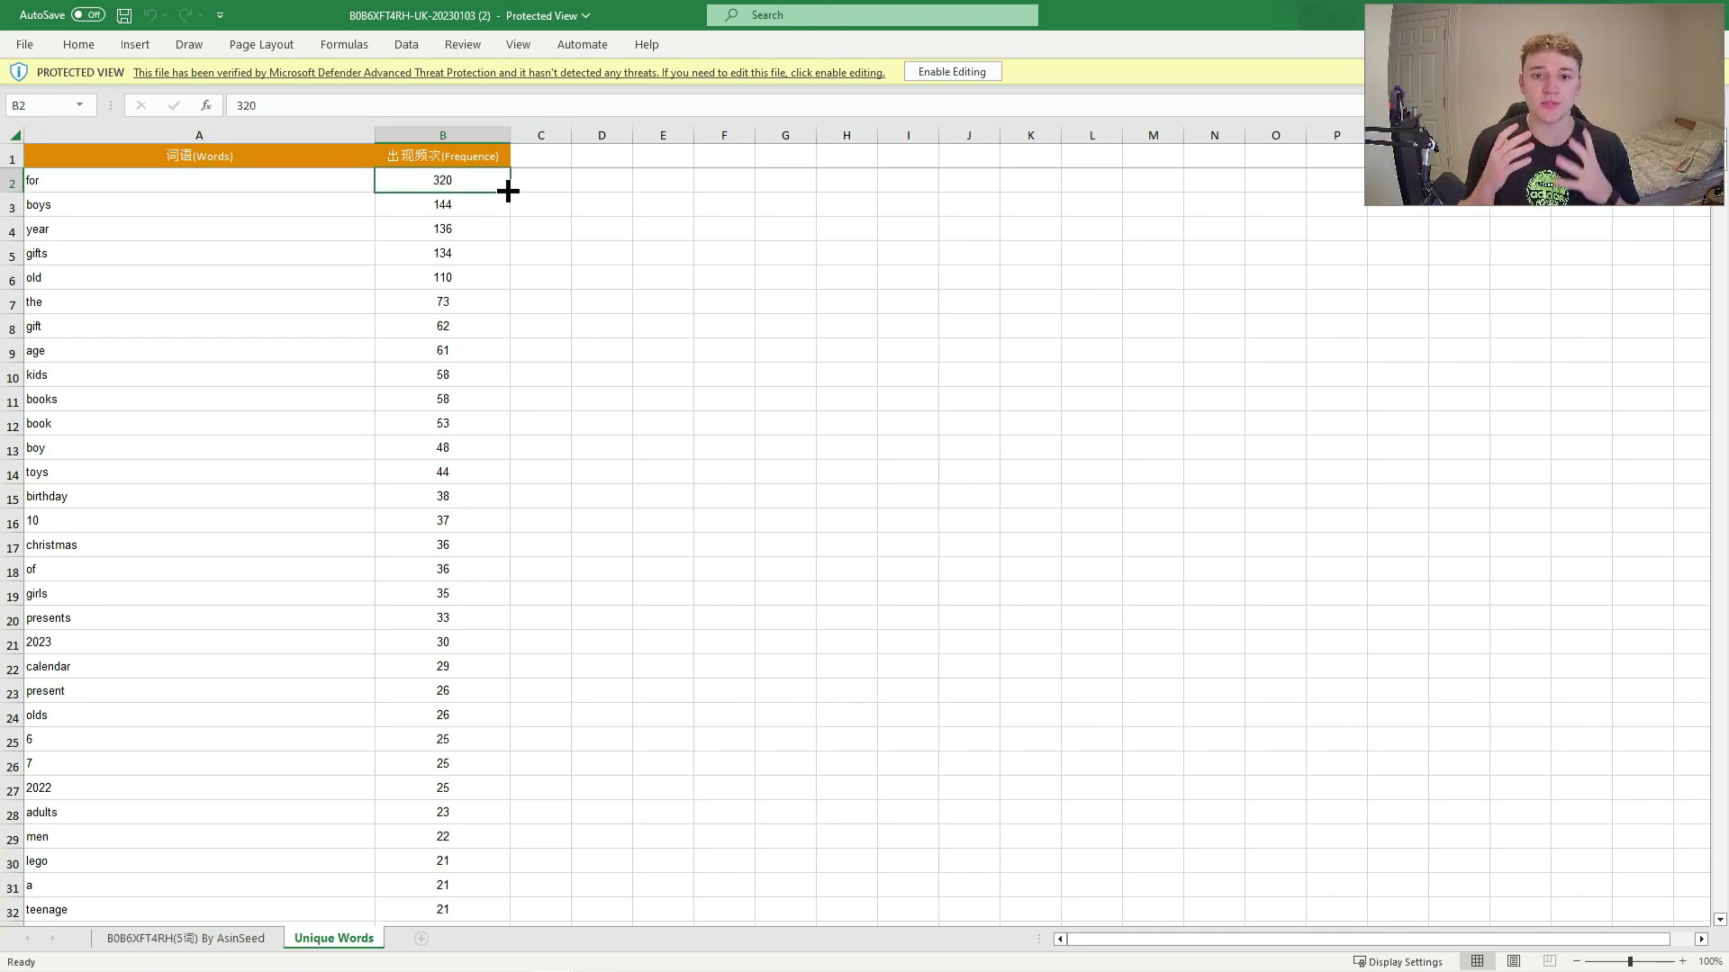
left_click(690, 353)
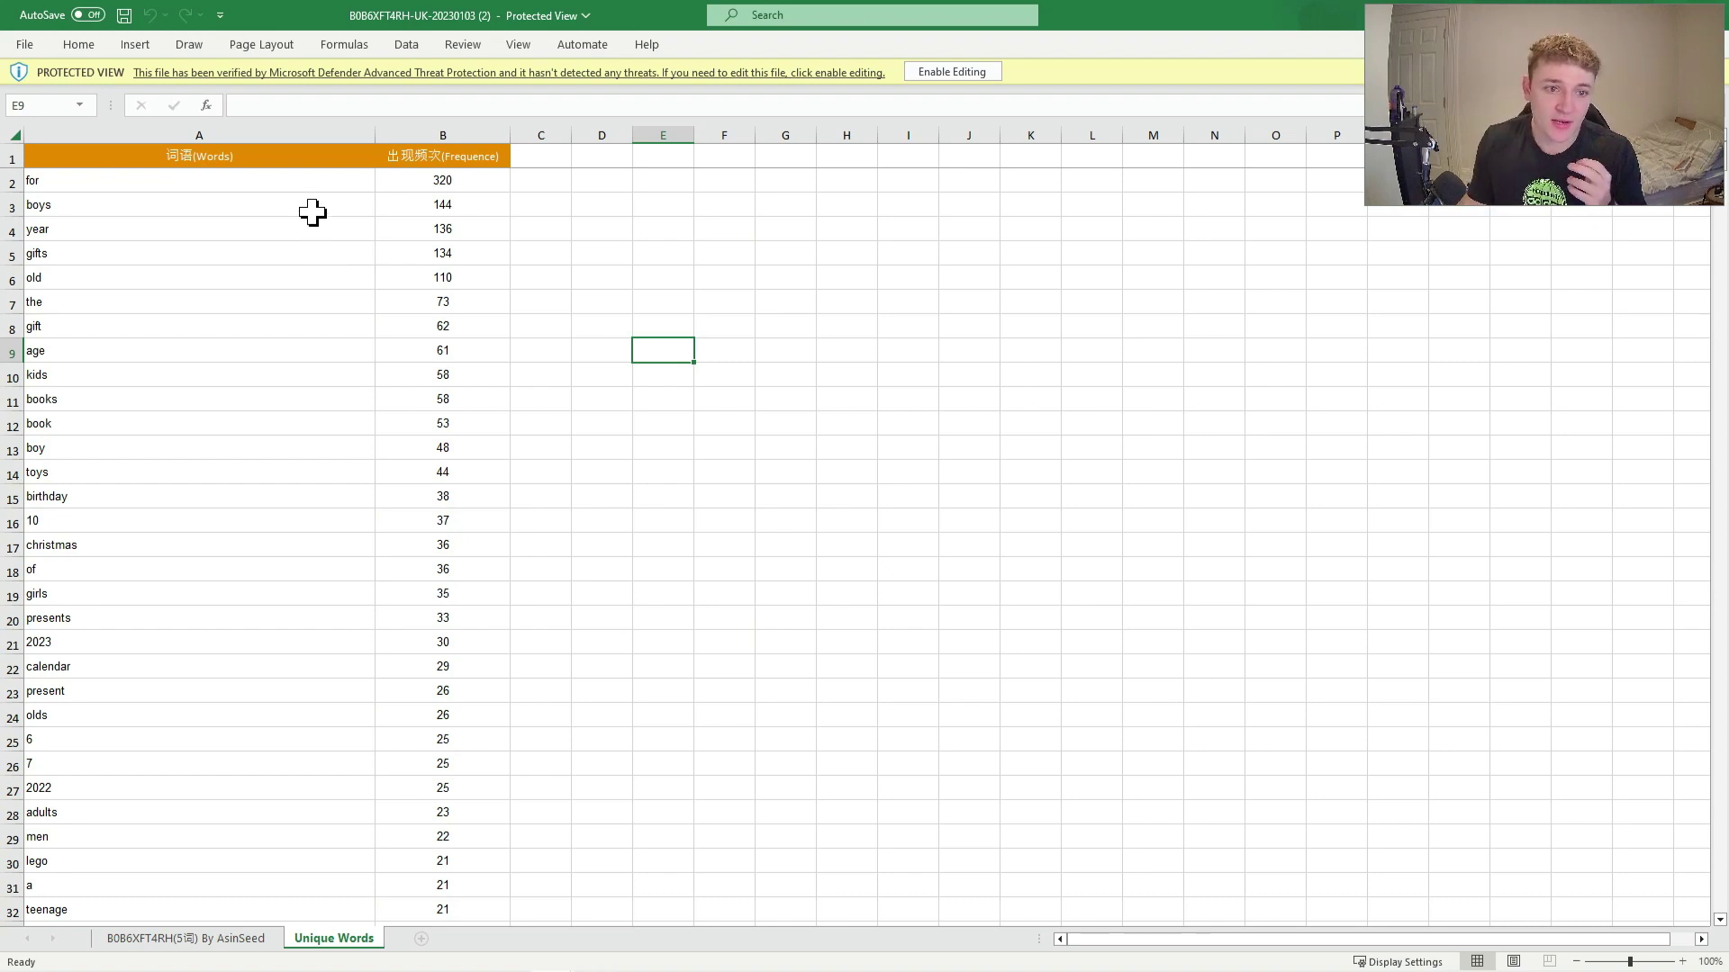
Step: Select words down column A to row 22 and counts B21:B22, then return to AsinSeed
left_click(302, 185)
left_click_drag(305, 213, 367, 671)
left_click_drag(471, 677, 306, 180)
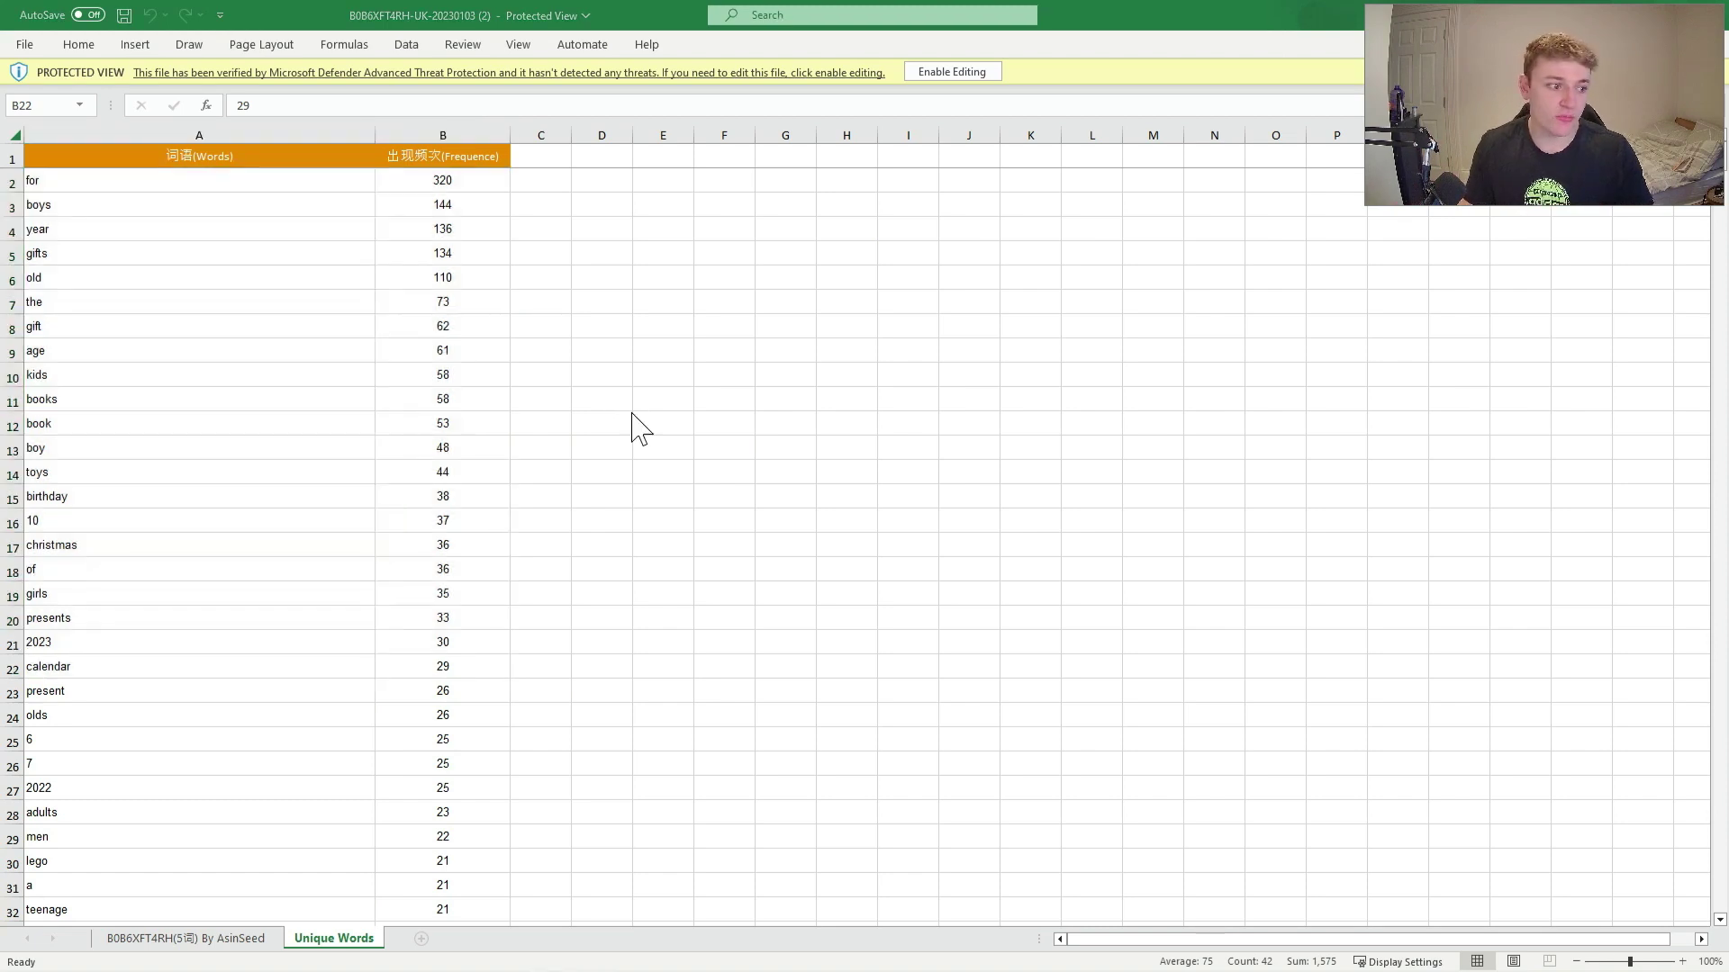
key("alt+Tab")
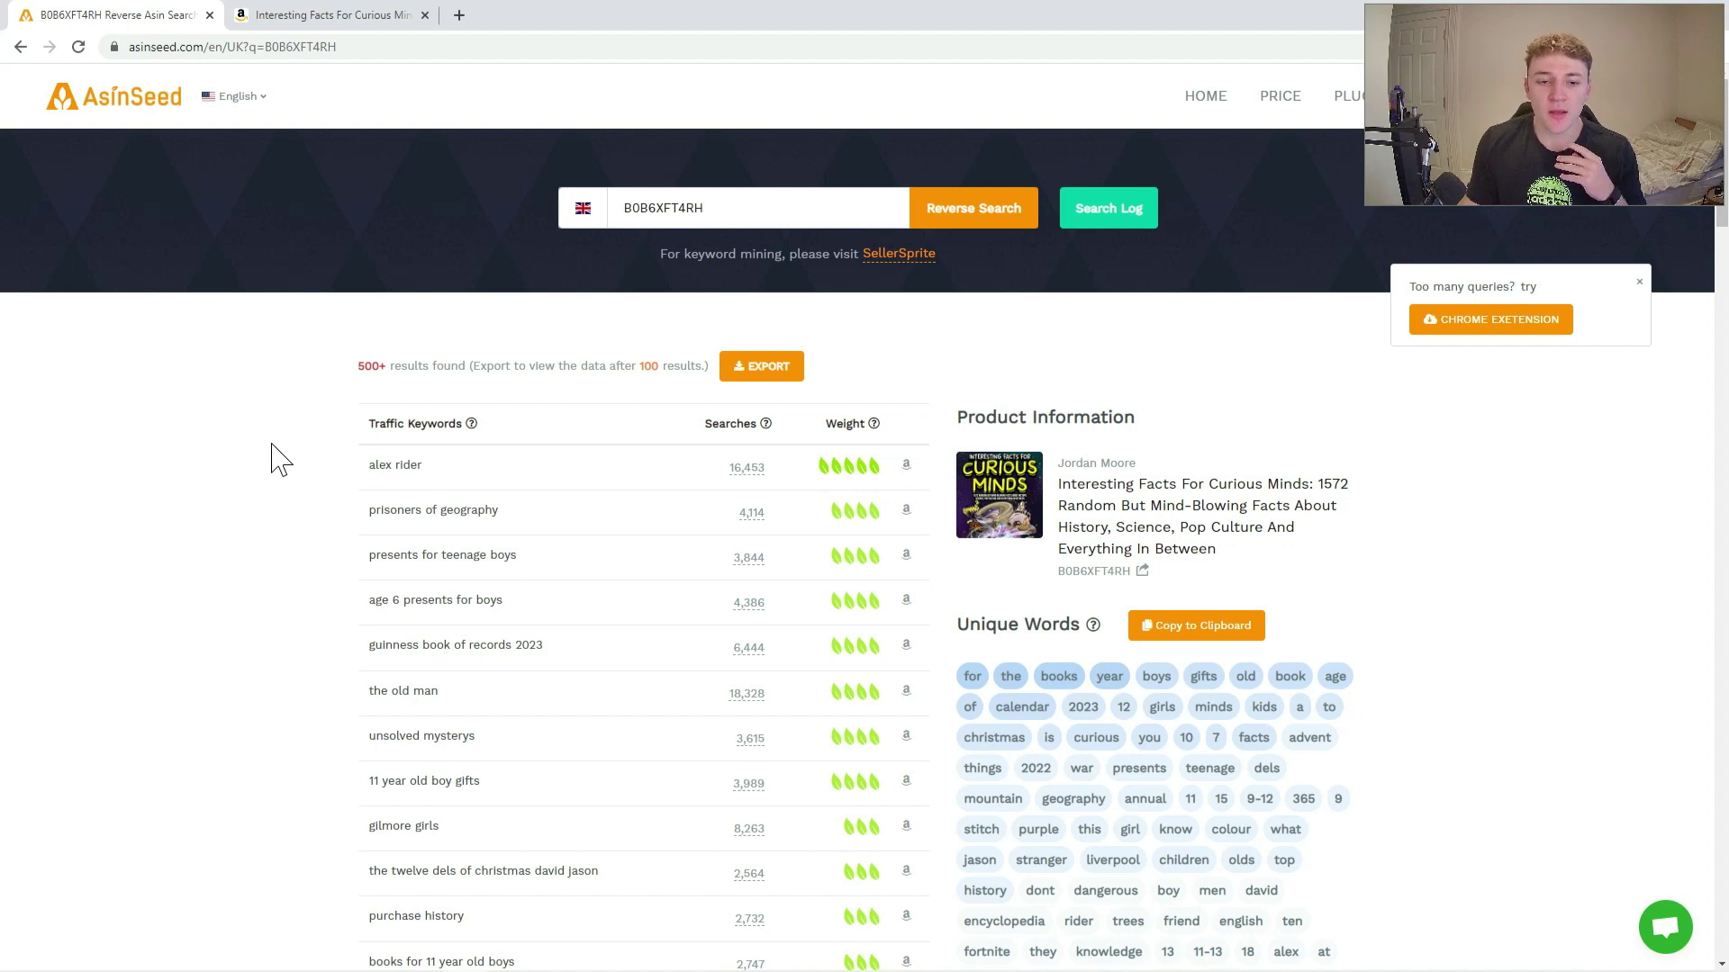
left_click_drag(315, 486, 224, 631)
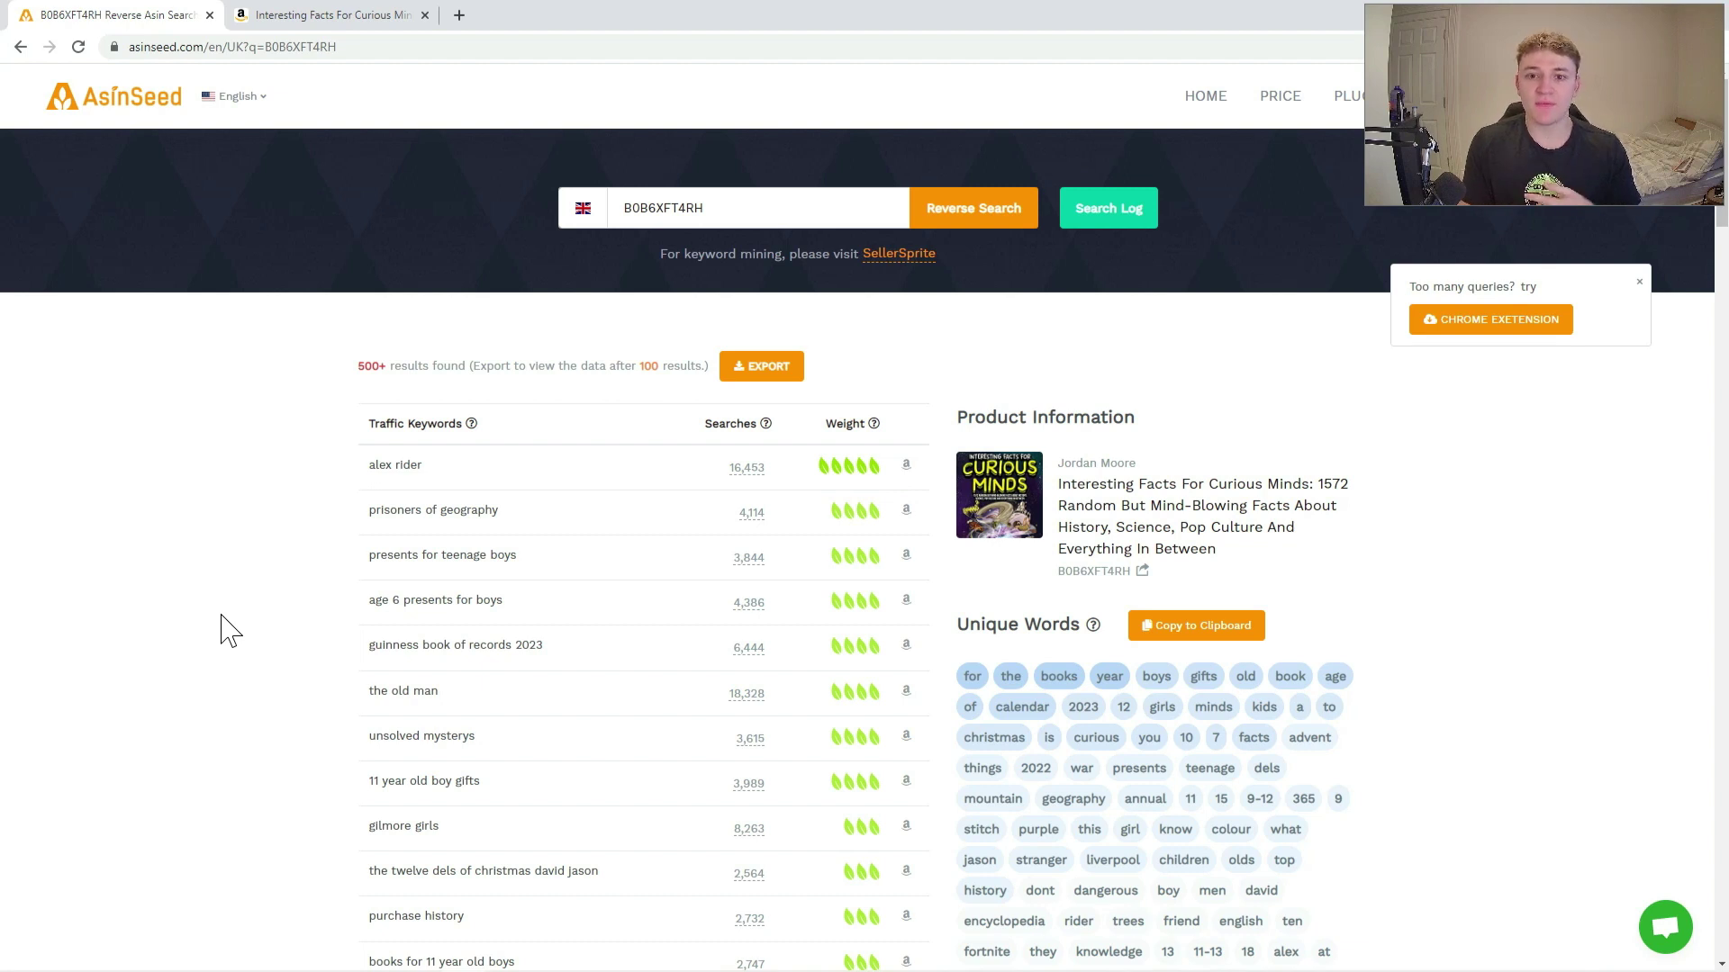
scroll(1189, 640, "down", 2)
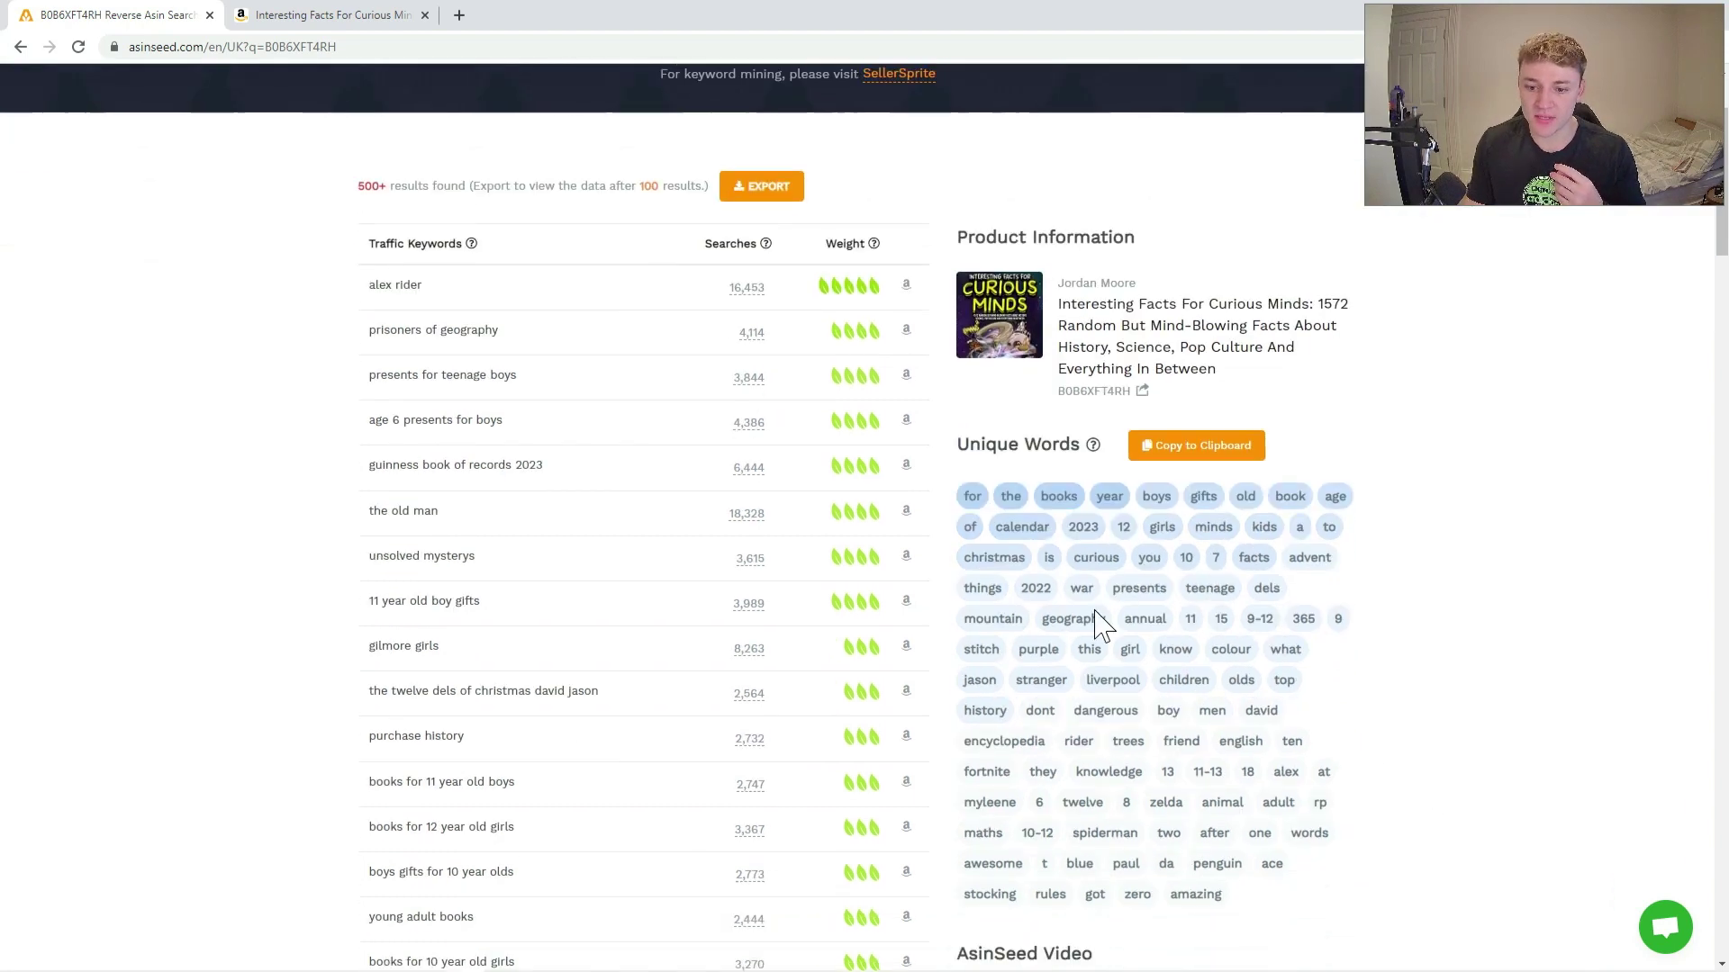
left_click_drag(311, 243, 291, 560)
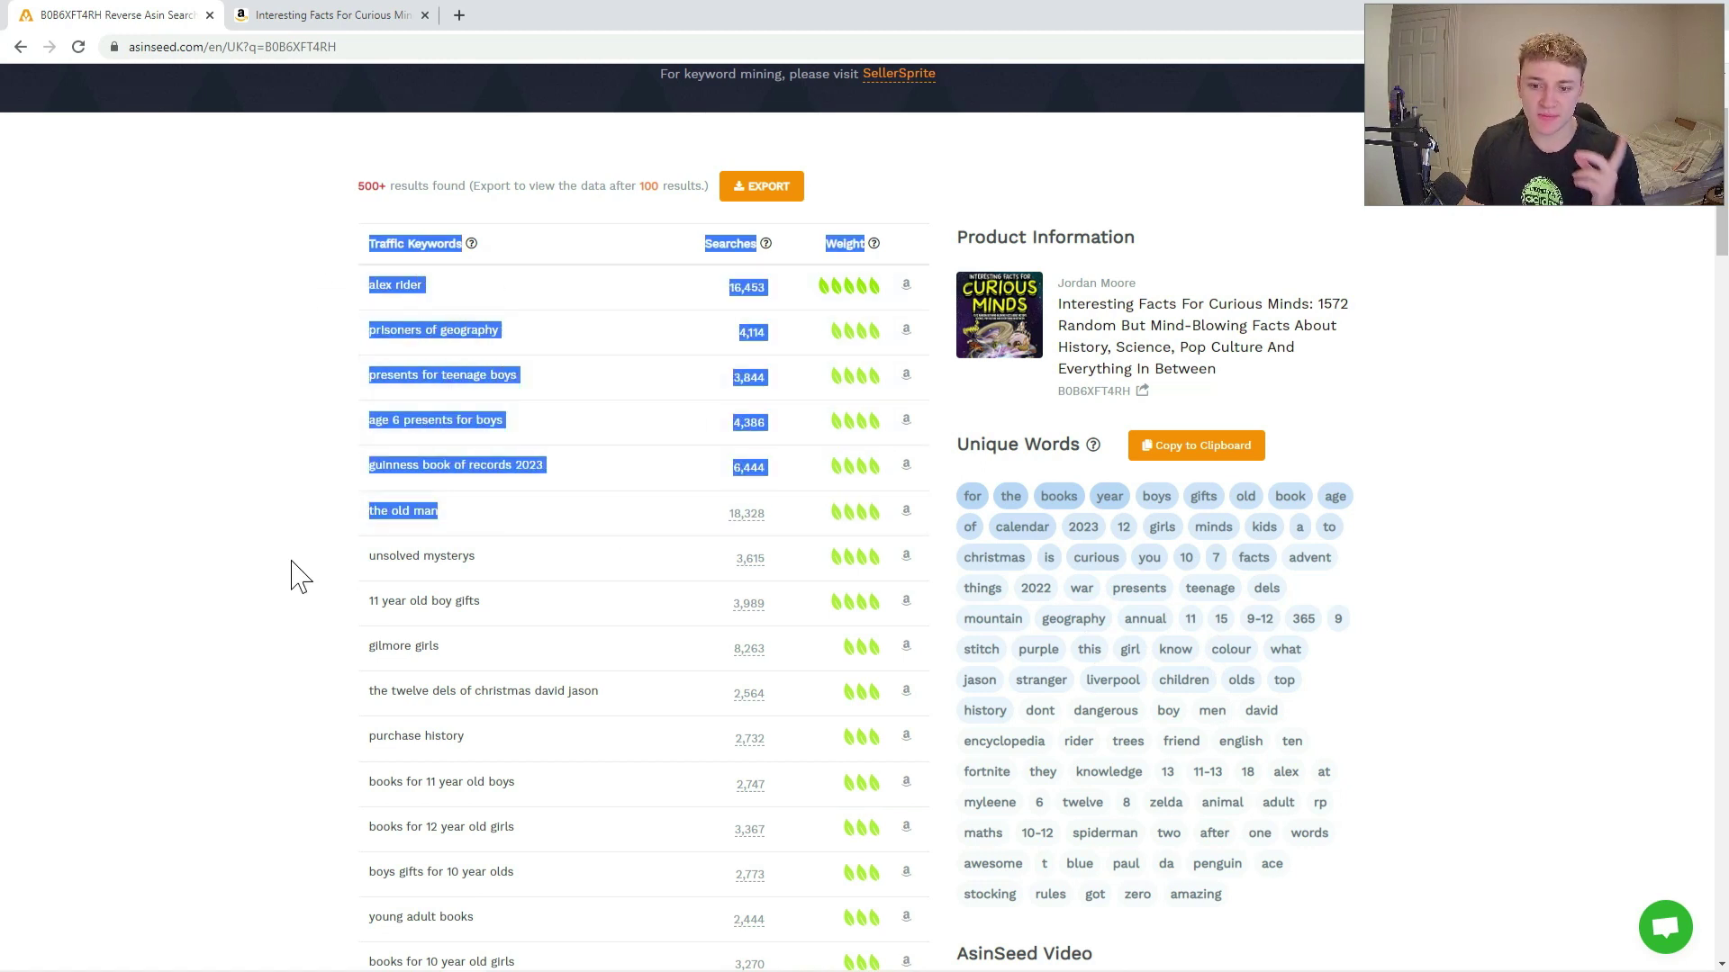
left_click(291, 576)
left_click_drag(1428, 937, 1389, 636)
left_click(1445, 641)
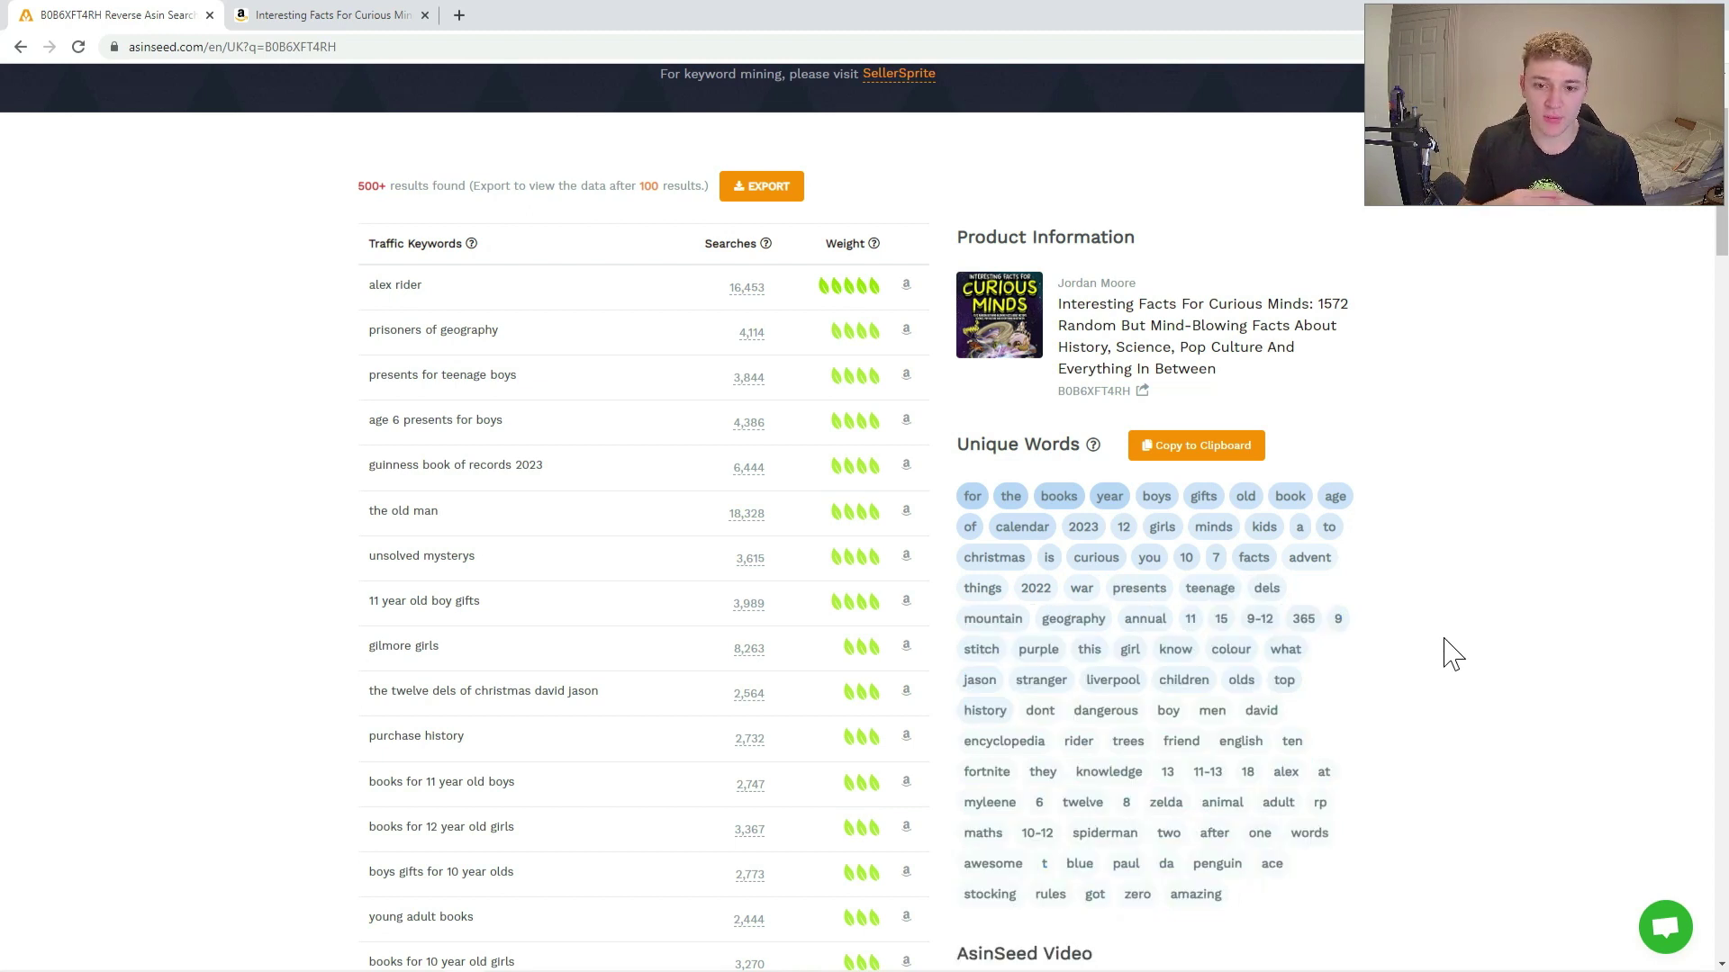
scroll(1445, 650, "up", 2)
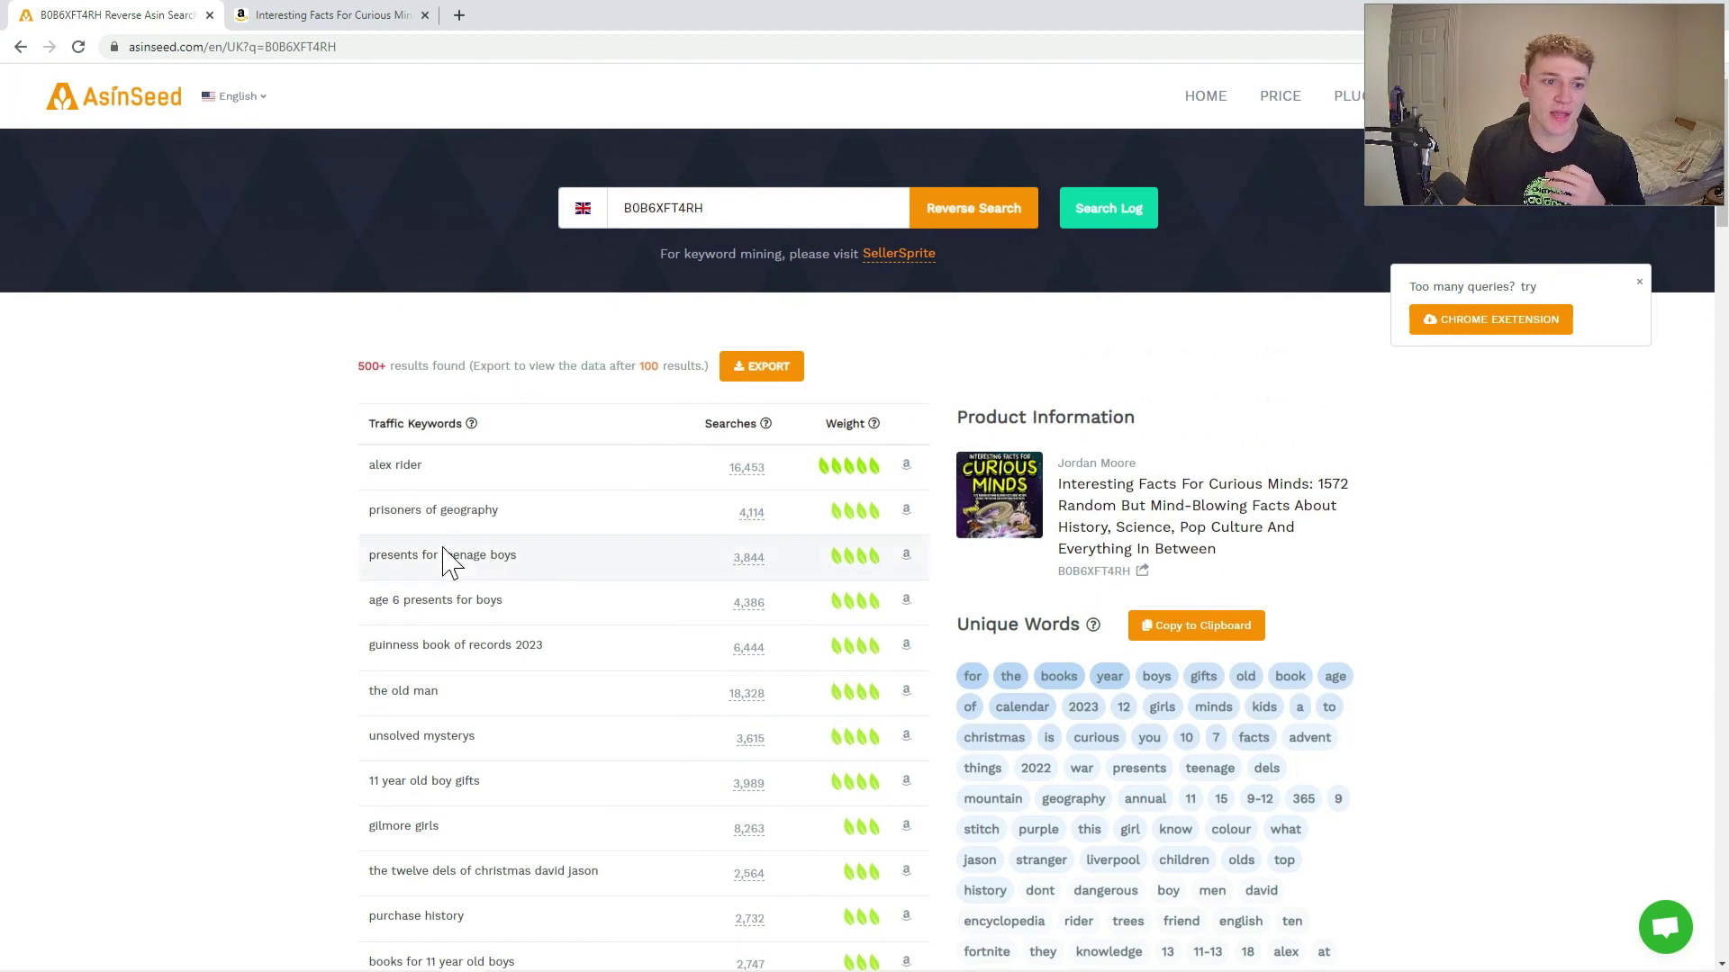